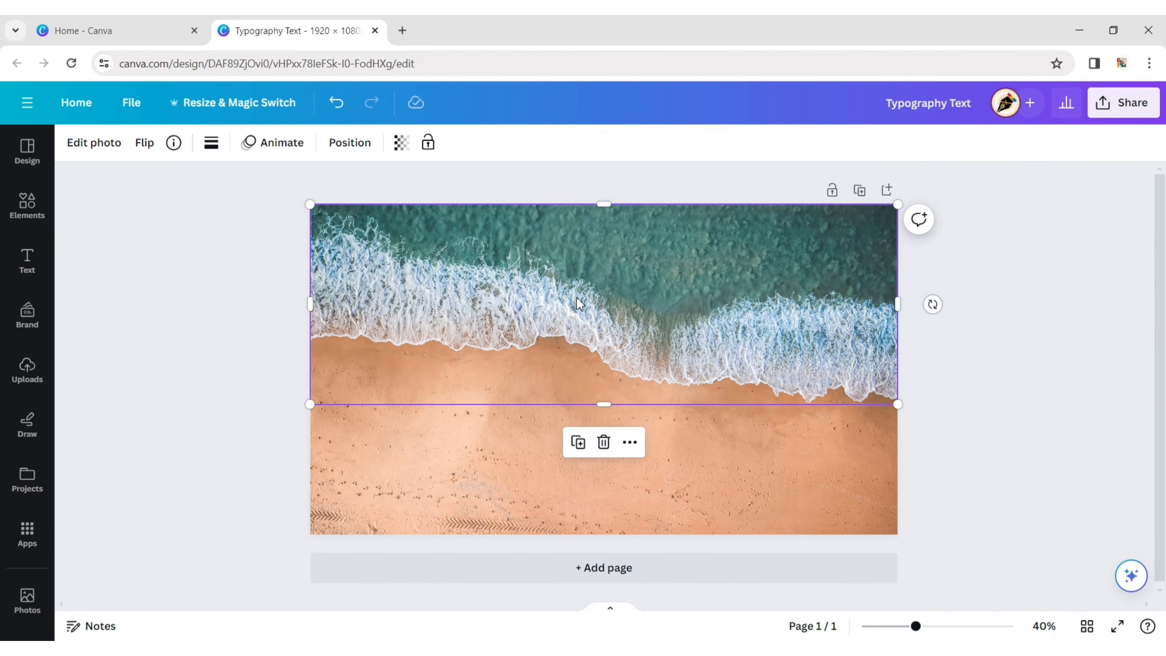
- Delete the full-page beach photo behind the cut-out wave strip
{"action": "left_click_drag", "start_coordinate": [582, 329], "coordinate": [569, 296]}
{"action": "key", "text": "ctrl+z"}
{"action": "left_click", "coordinate": [756, 501]}
{"action": "left_click", "coordinate": [590, 240]}
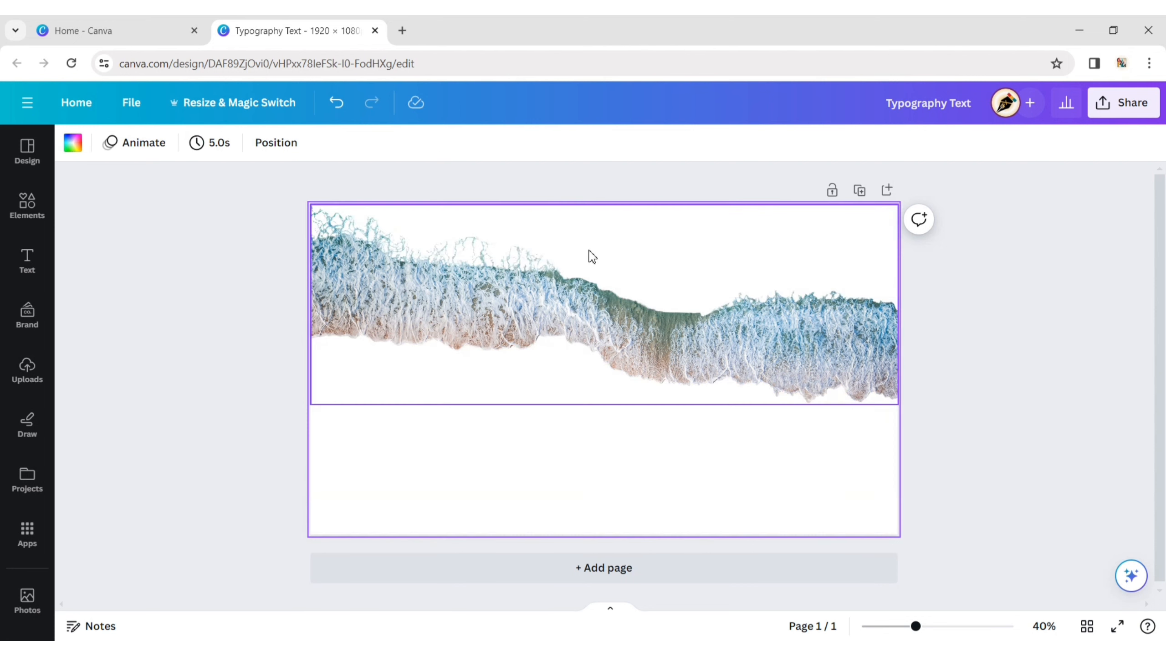
- Apply a Custom Duotone effect to the wave cutout with the highlights colour set to black (#000000)
{"action": "left_click", "coordinate": [593, 337]}
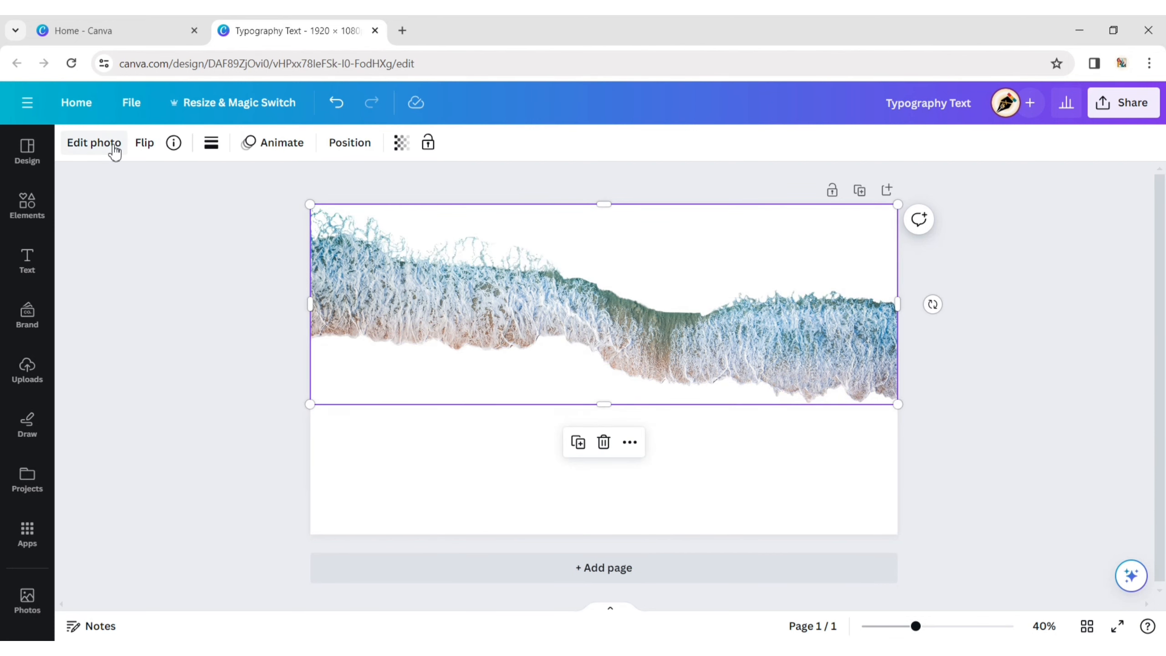
{"action": "left_click", "coordinate": [113, 148]}
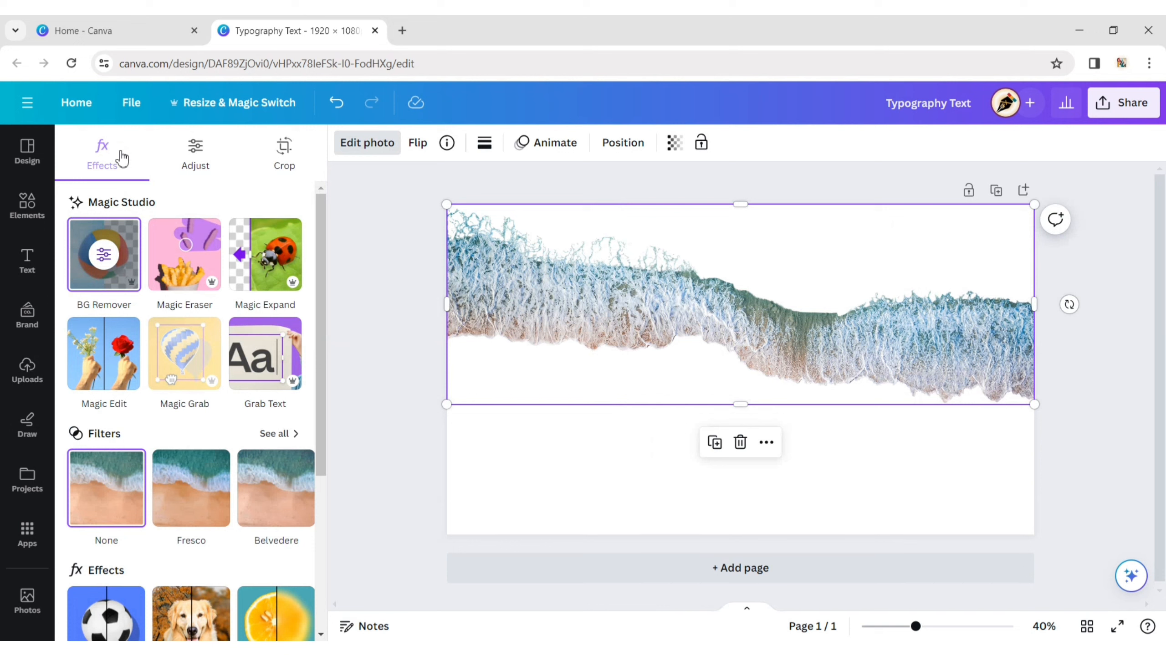
{"action": "scroll", "coordinate": [202, 528], "scroll_direction": "down", "scroll_amount": 3}
{"action": "left_click", "coordinate": [293, 473]}
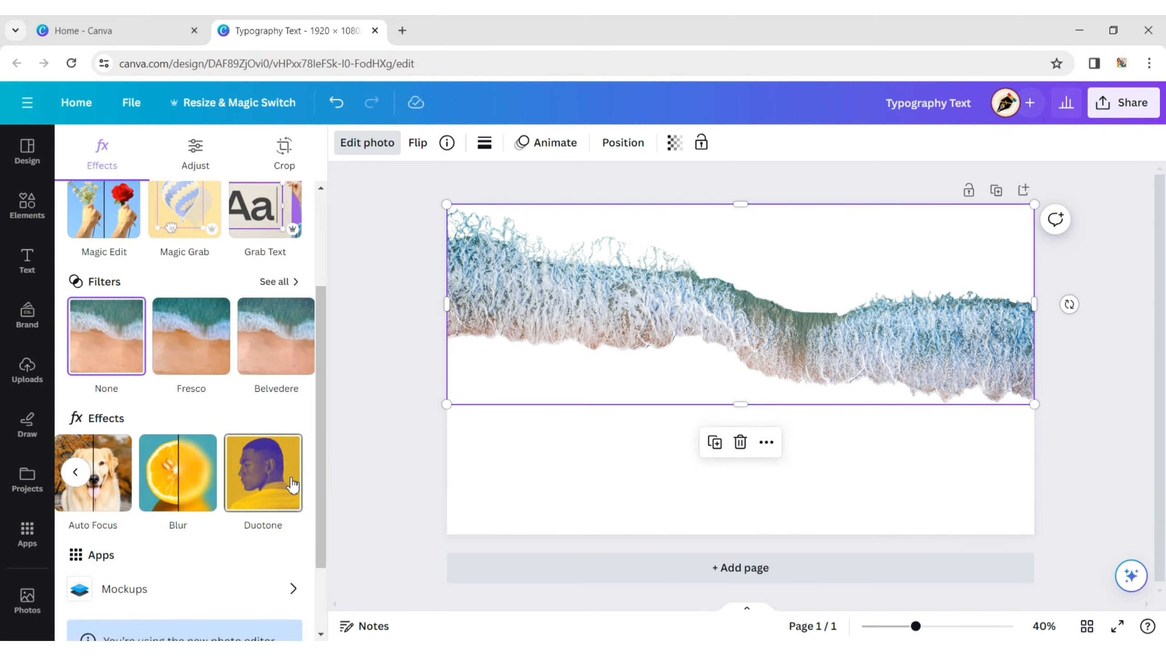
{"action": "left_click", "coordinate": [259, 478]}
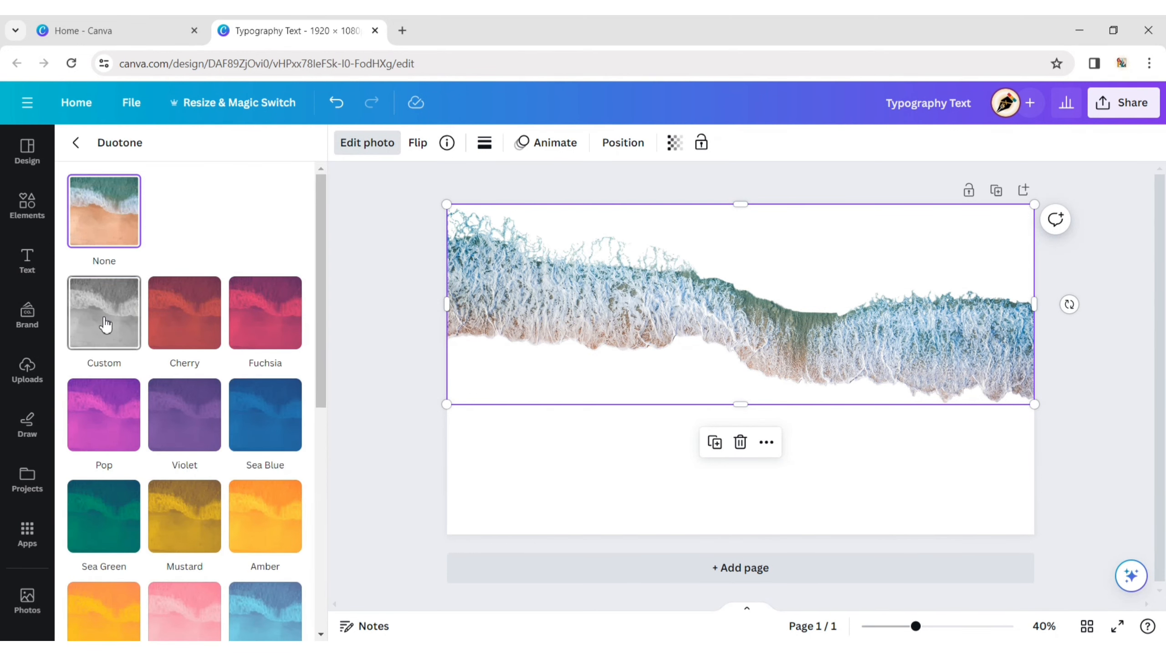
{"action": "left_click", "coordinate": [106, 324]}
{"action": "left_click", "coordinate": [289, 395]}
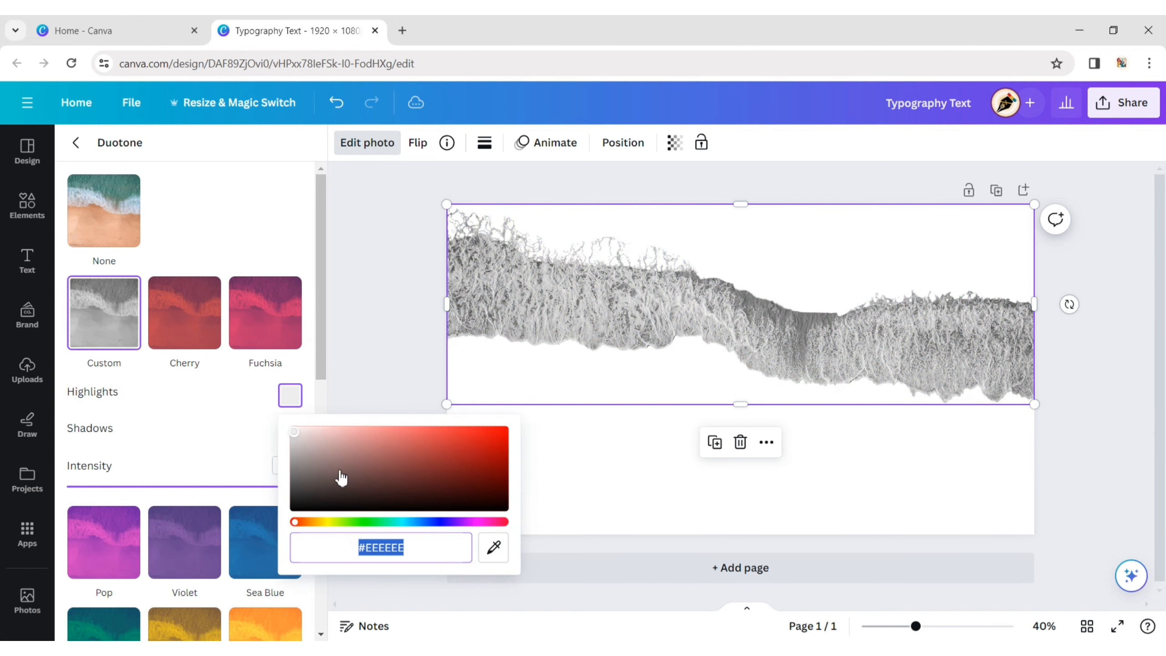
{"action": "left_click_drag", "start_coordinate": [306, 498], "coordinate": [296, 577]}
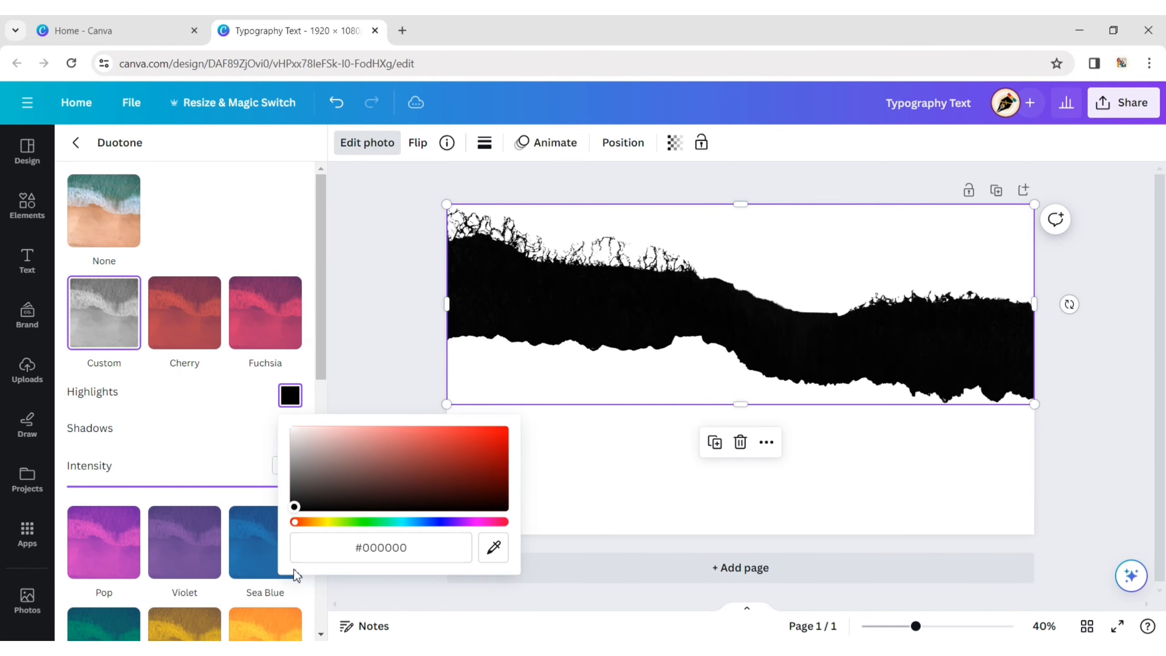
{"action": "left_click", "coordinate": [362, 367]}
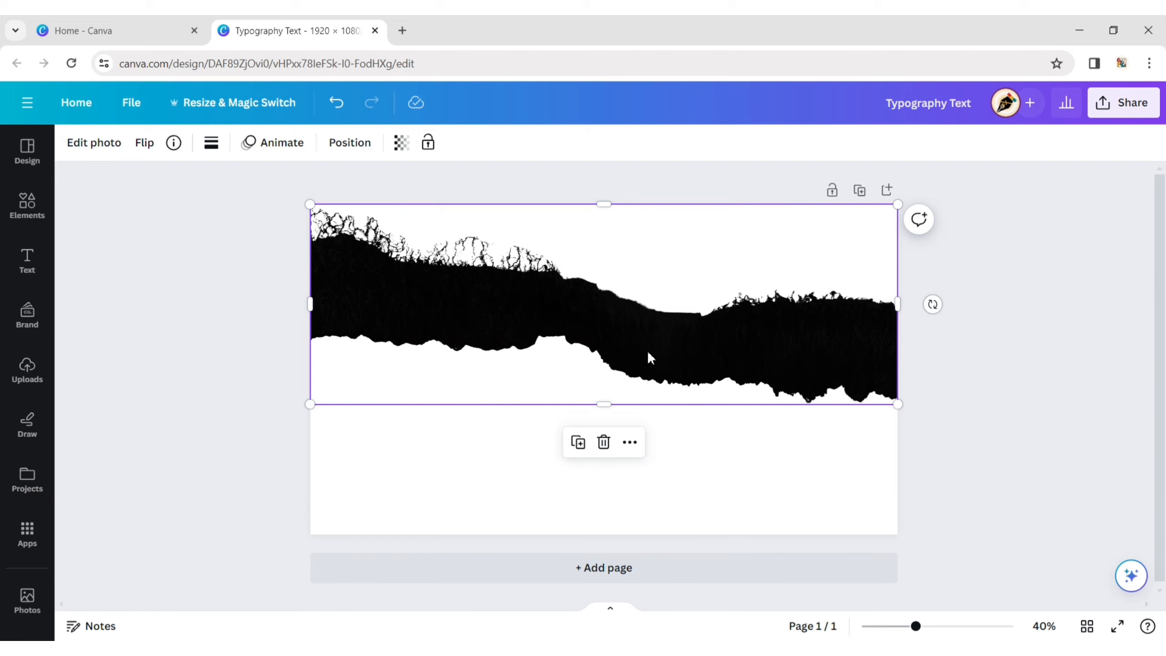
- Move the black wave cutout up past the page's upper edge so only its ragged lower part stays on the page
{"action": "left_click_drag", "start_coordinate": [648, 352], "coordinate": [644, 244]}
{"action": "left_click", "coordinate": [981, 381]}
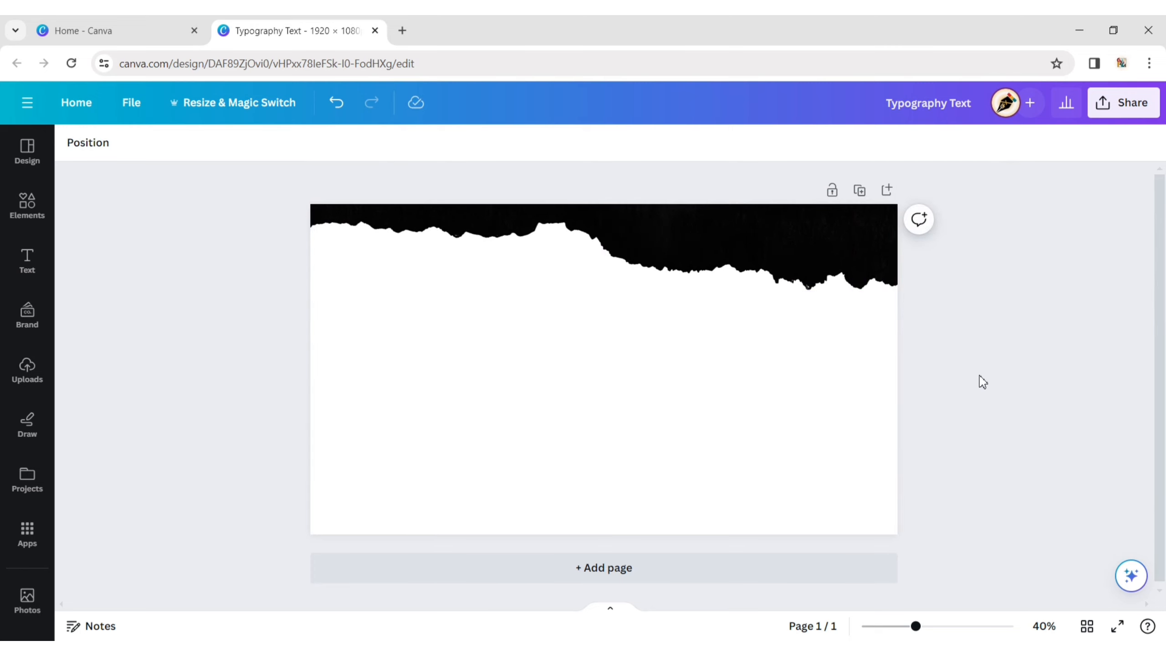
{"action": "left_click", "coordinate": [713, 393]}
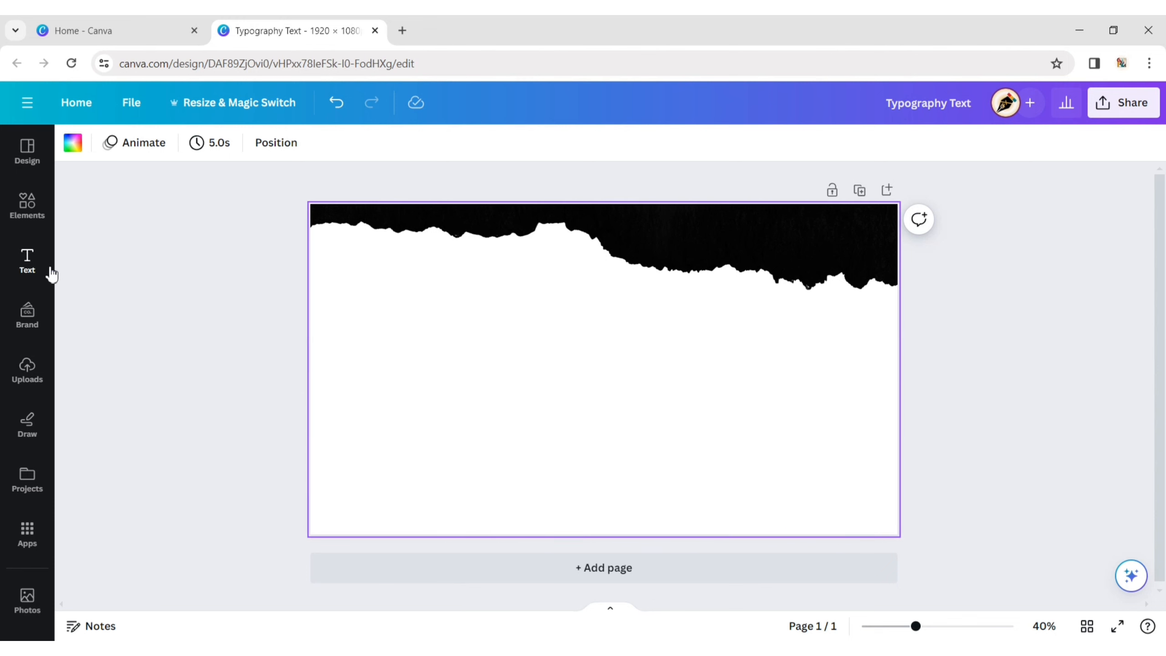
- Add a heading text box to the page and enlarge it to a font size of about 61.5
{"action": "left_click", "coordinate": [44, 270]}
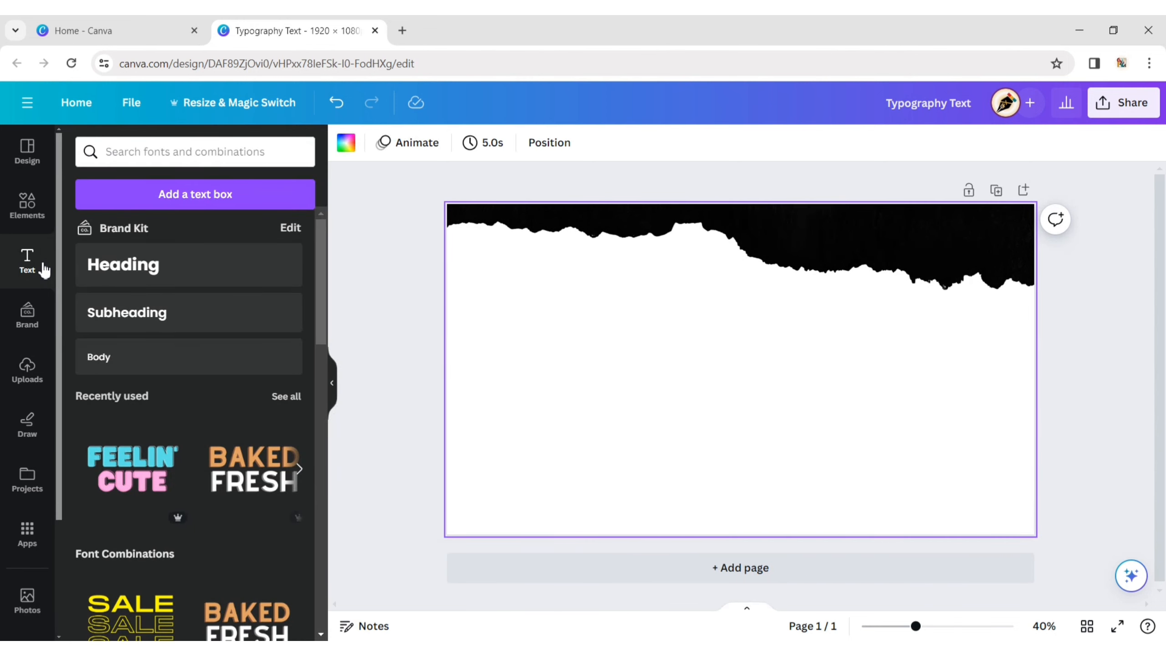
{"action": "left_click", "coordinate": [83, 270]}
{"action": "left_click", "coordinate": [361, 308]}
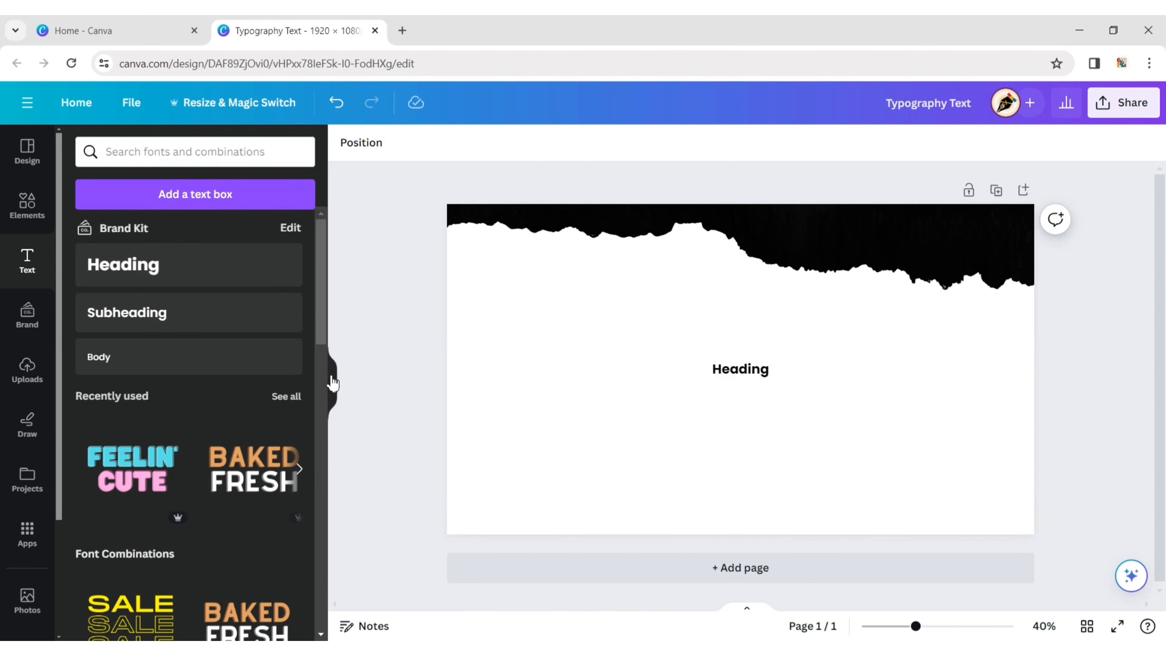
{"action": "left_click", "coordinate": [336, 388]}
{"action": "left_click", "coordinate": [592, 371]}
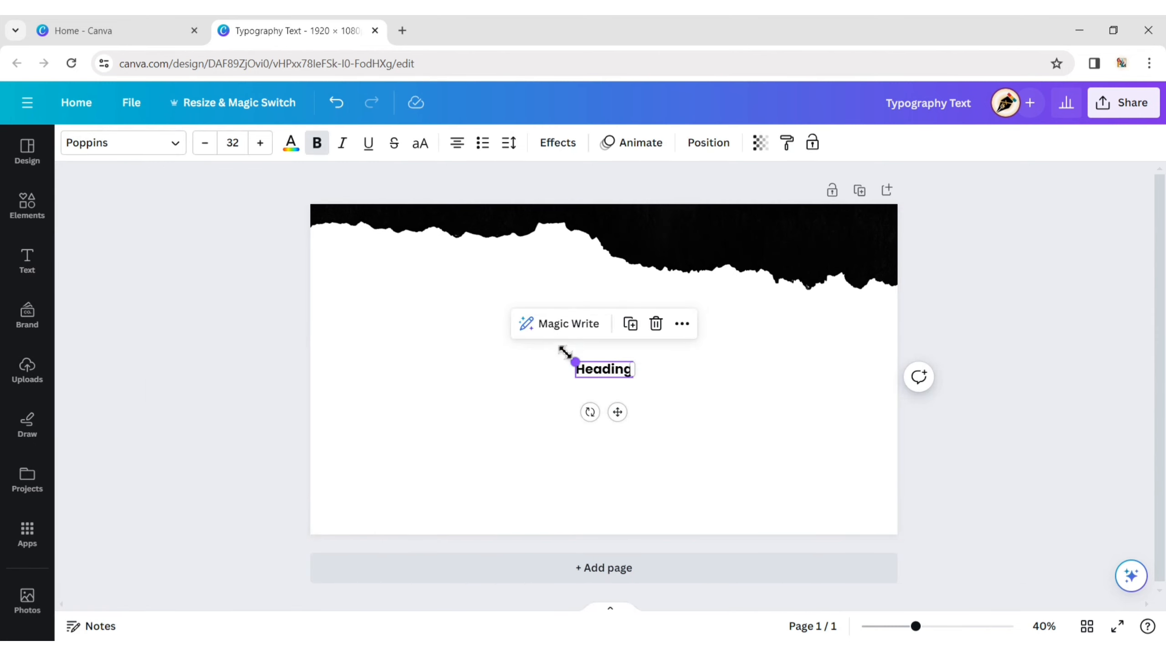
{"action": "left_click_drag", "start_coordinate": [565, 352], "coordinate": [523, 348]}
{"action": "left_click", "coordinate": [663, 388]}
{"action": "left_click", "coordinate": [605, 373]}
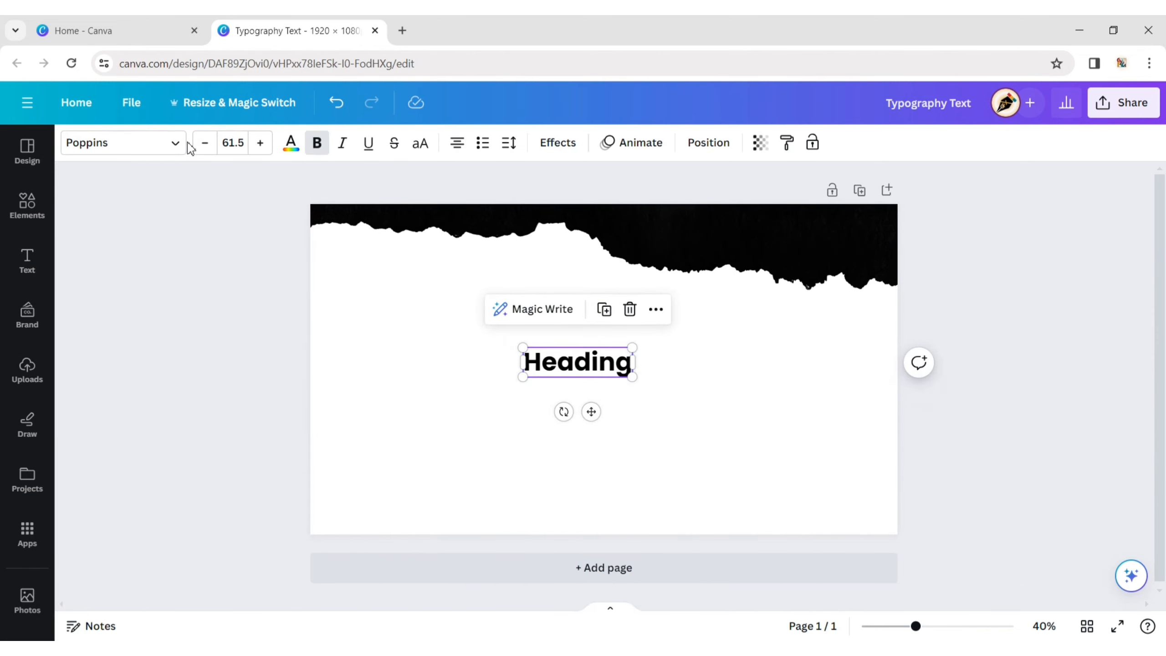
- Change the heading's font to Zuume Rough Bold
{"action": "left_click", "coordinate": [167, 144]}
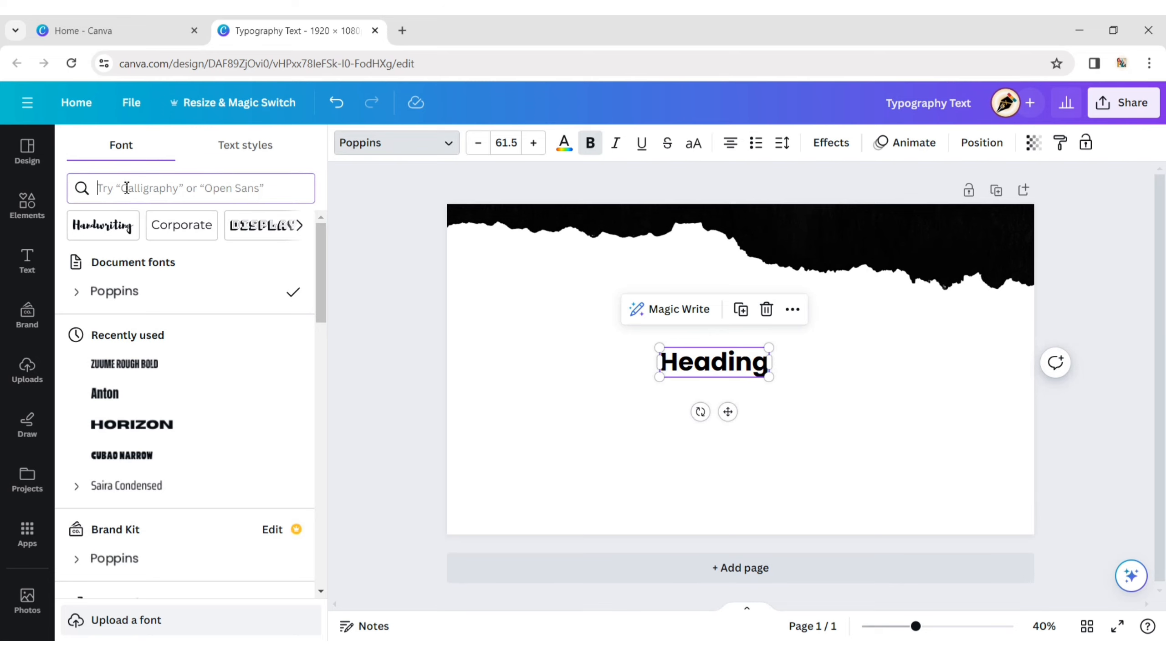
{"action": "left_click", "coordinate": [127, 188]}
{"action": "type", "text": "zu"}
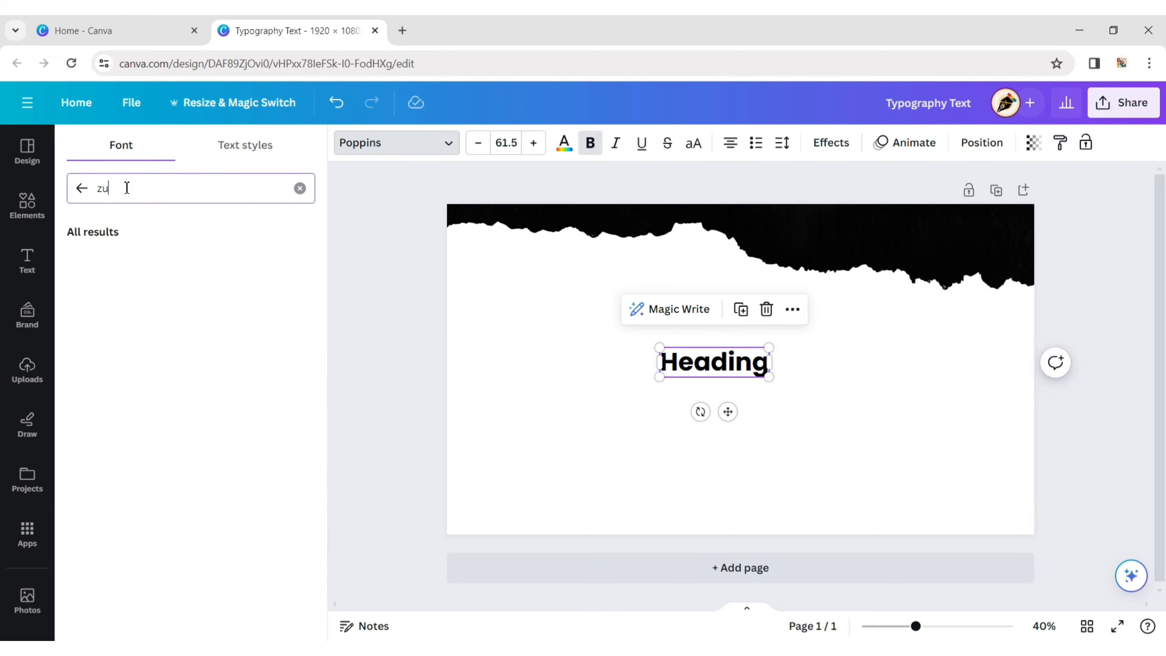
{"action": "left_click", "coordinate": [146, 260]}
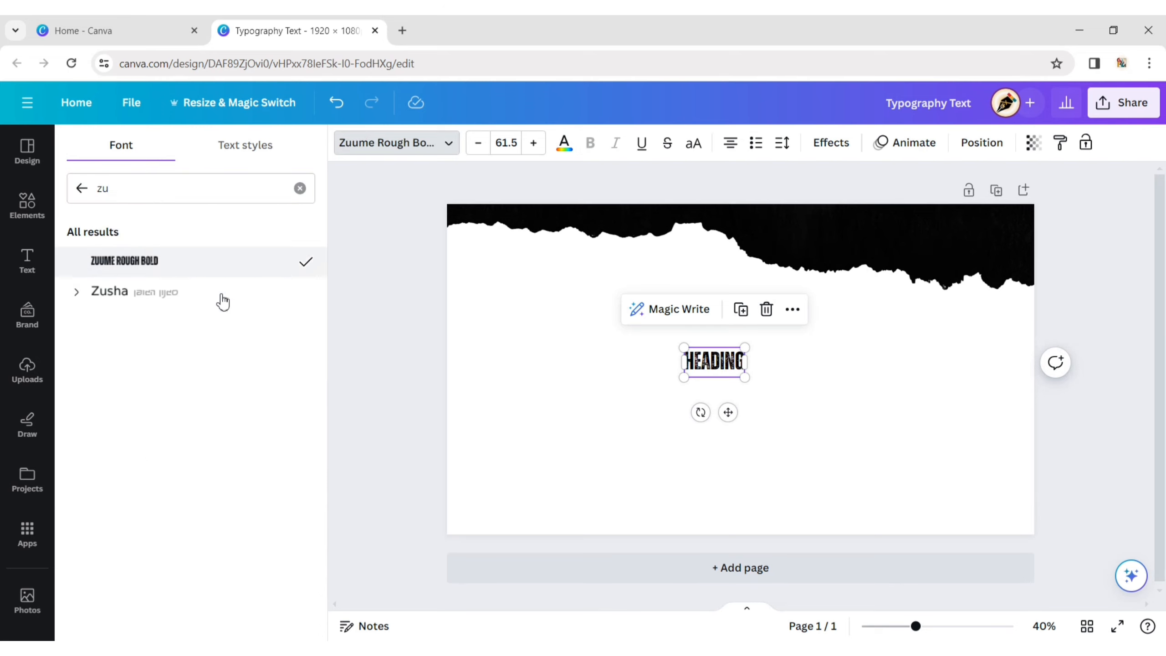
{"action": "left_click", "coordinate": [385, 325]}
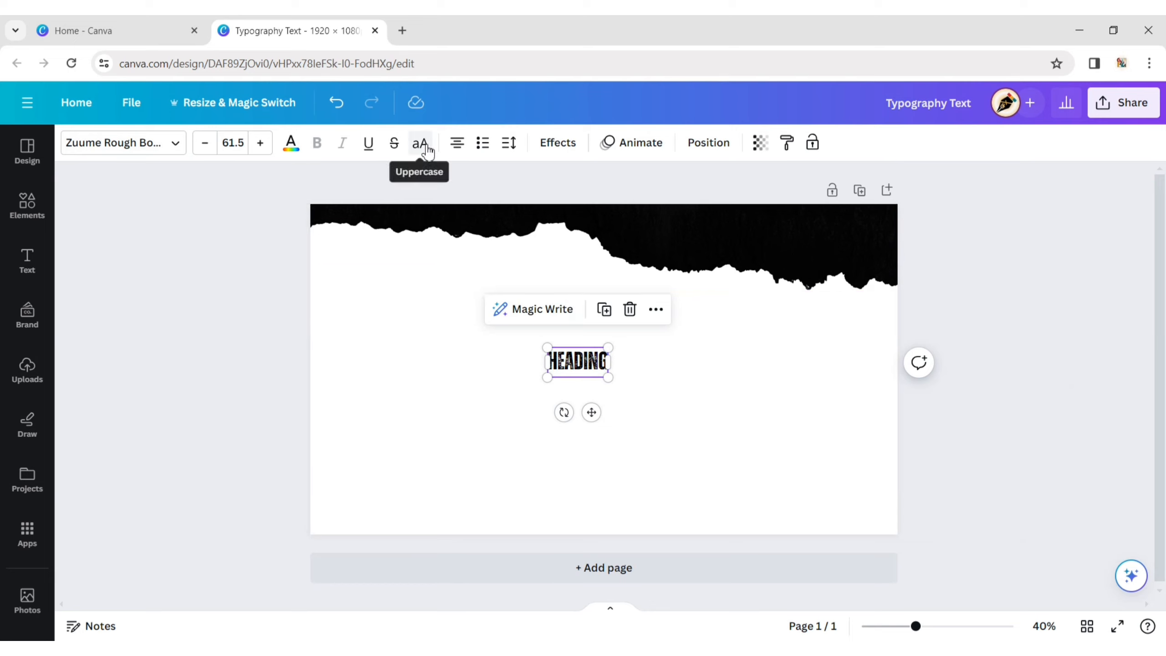
- Set the heading's font size to 500 and position it centrally on the page below the black shape
{"action": "left_click", "coordinate": [242, 143]}
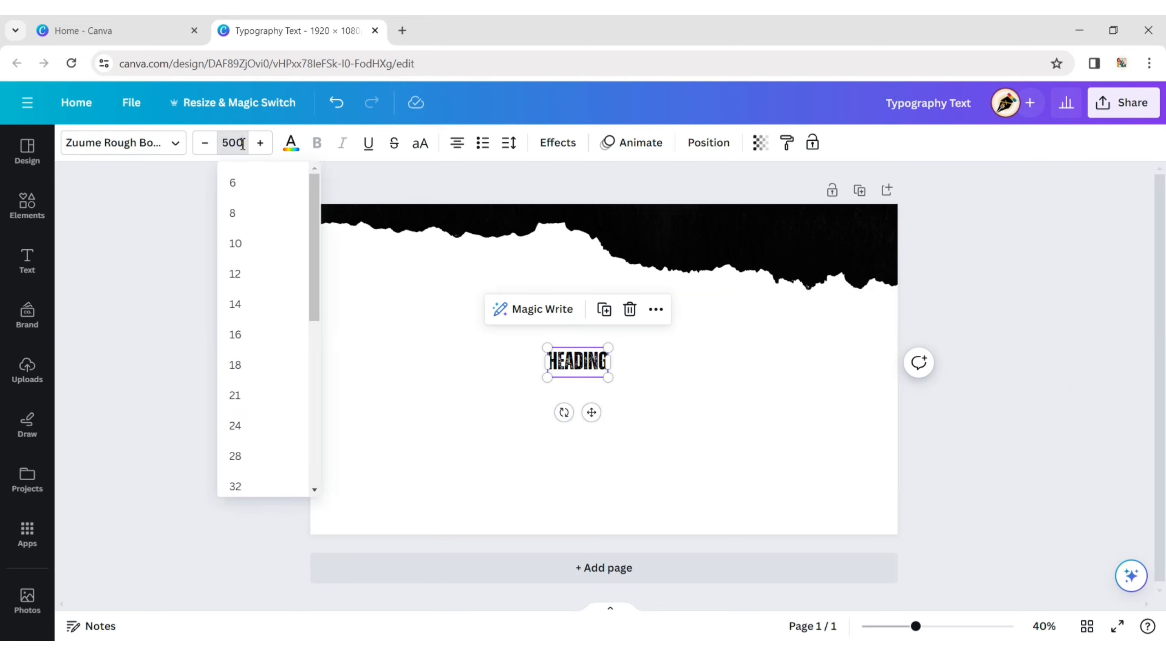
{"action": "key", "text": "Return"}
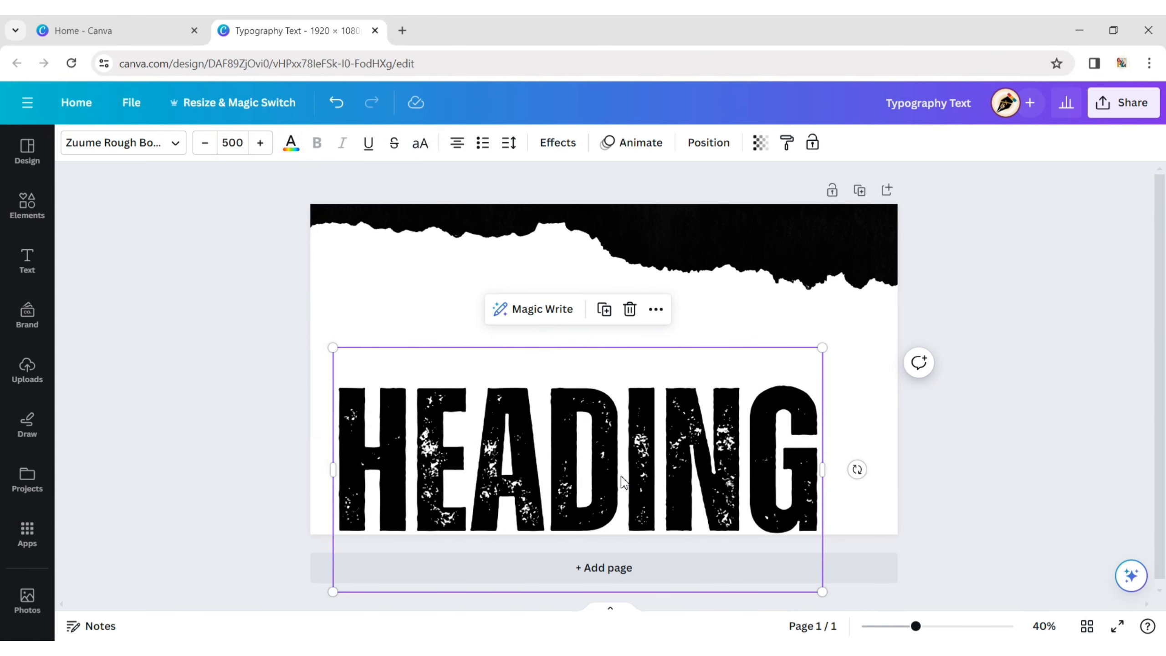
{"action": "left_click_drag", "start_coordinate": [624, 483], "coordinate": [642, 373]}
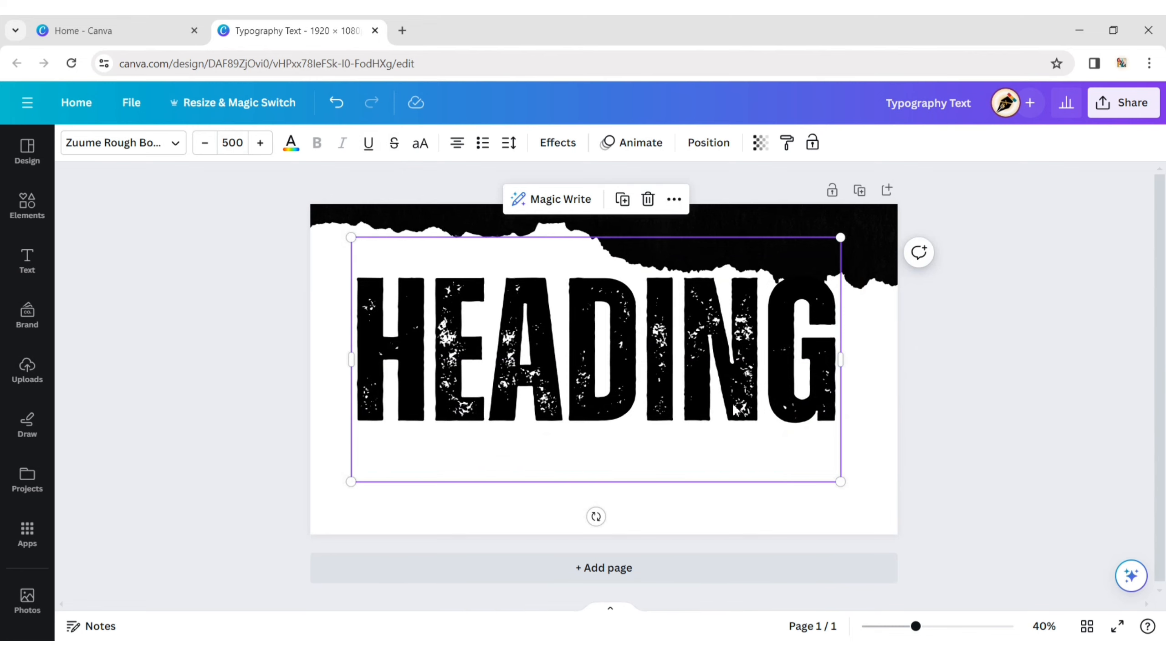
{"action": "left_click_drag", "start_coordinate": [625, 375], "coordinate": [634, 413]}
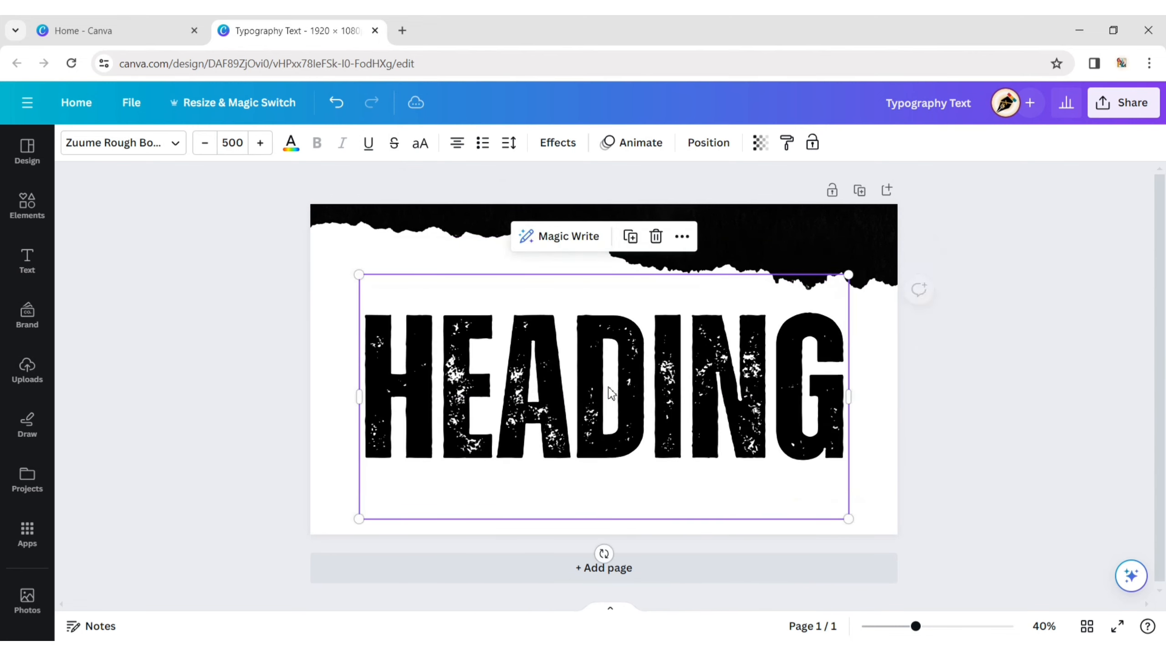
- Replace the heading text with BEACH and move it up to overlap the black ragged shape
{"action": "left_click_drag", "start_coordinate": [709, 382], "coordinate": [709, 382]}
{"action": "double_click", "coordinate": [709, 382]}
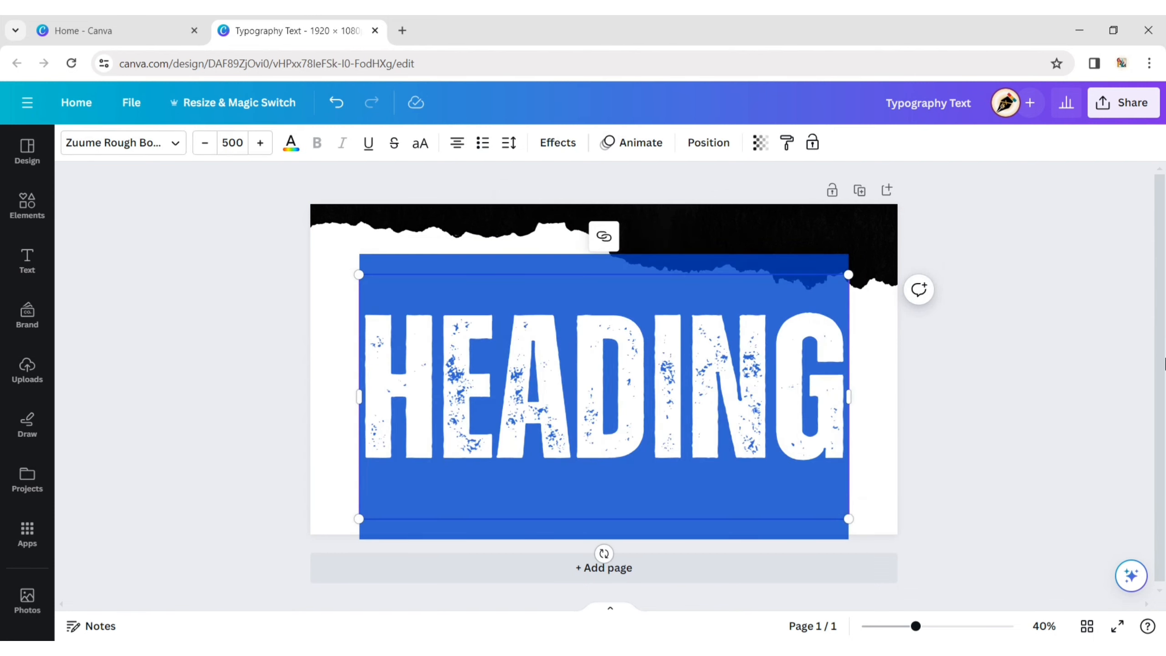
{"action": "type", "text": "BEAC"}
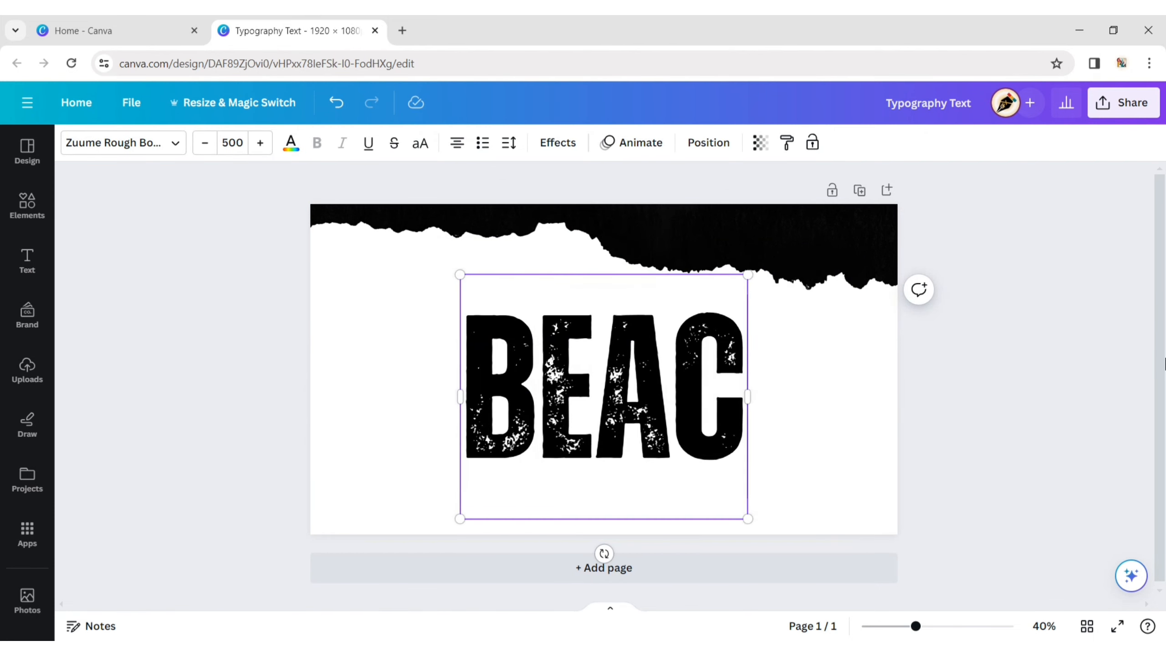
{"action": "type", "text": "H"}
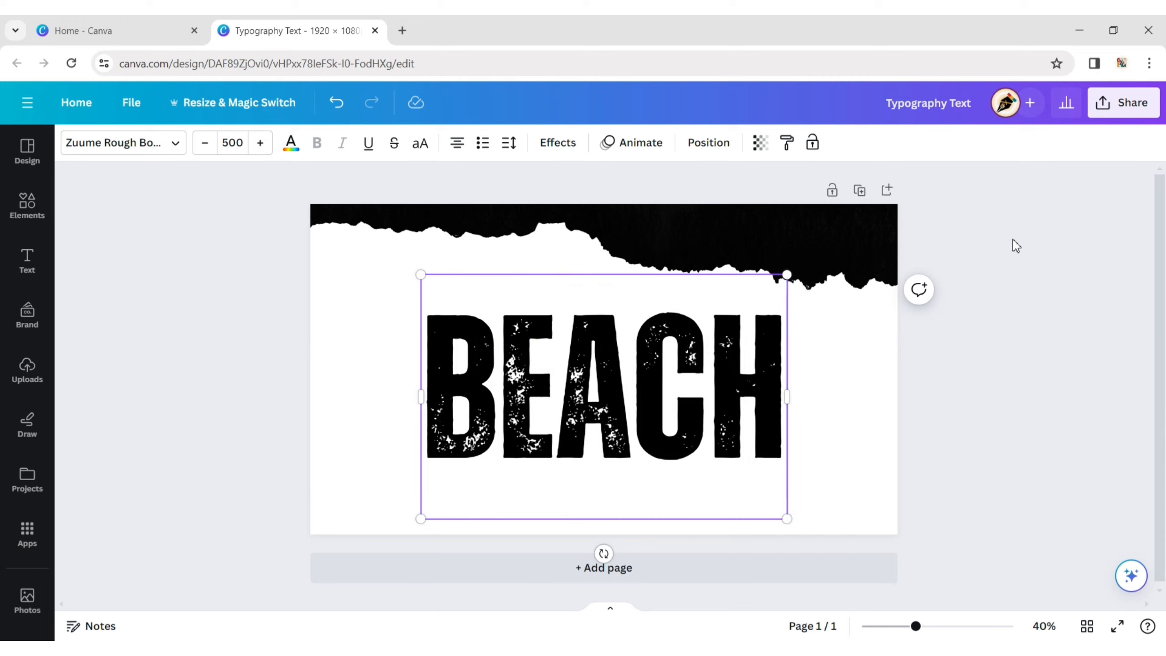
{"action": "left_click_drag", "start_coordinate": [630, 394], "coordinate": [630, 302]}
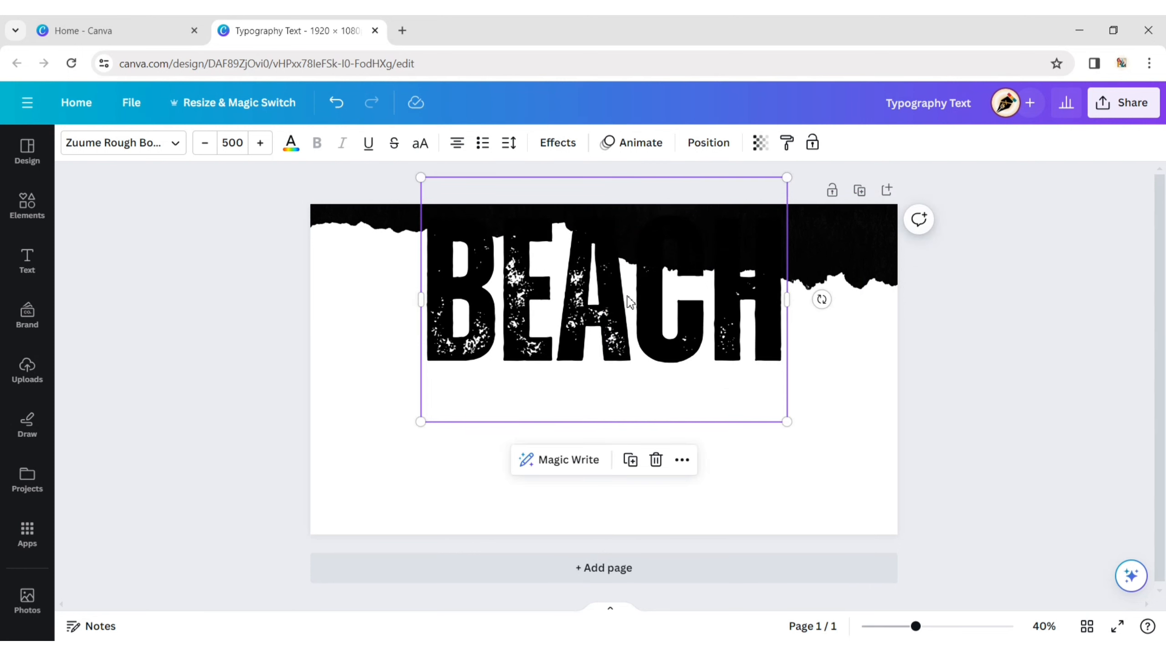
- Fill the page background with the light peach colour taken from the photo colours
{"action": "left_click", "coordinate": [368, 303]}
{"action": "left_click", "coordinate": [70, 143]}
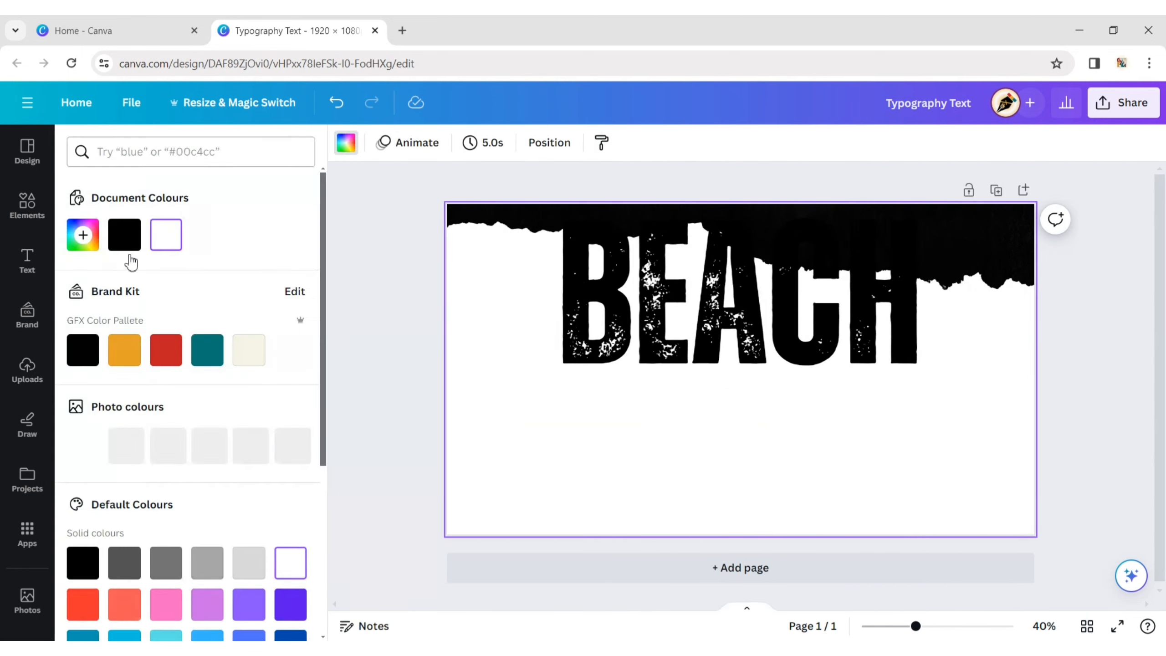
{"action": "left_click", "coordinate": [124, 444]}
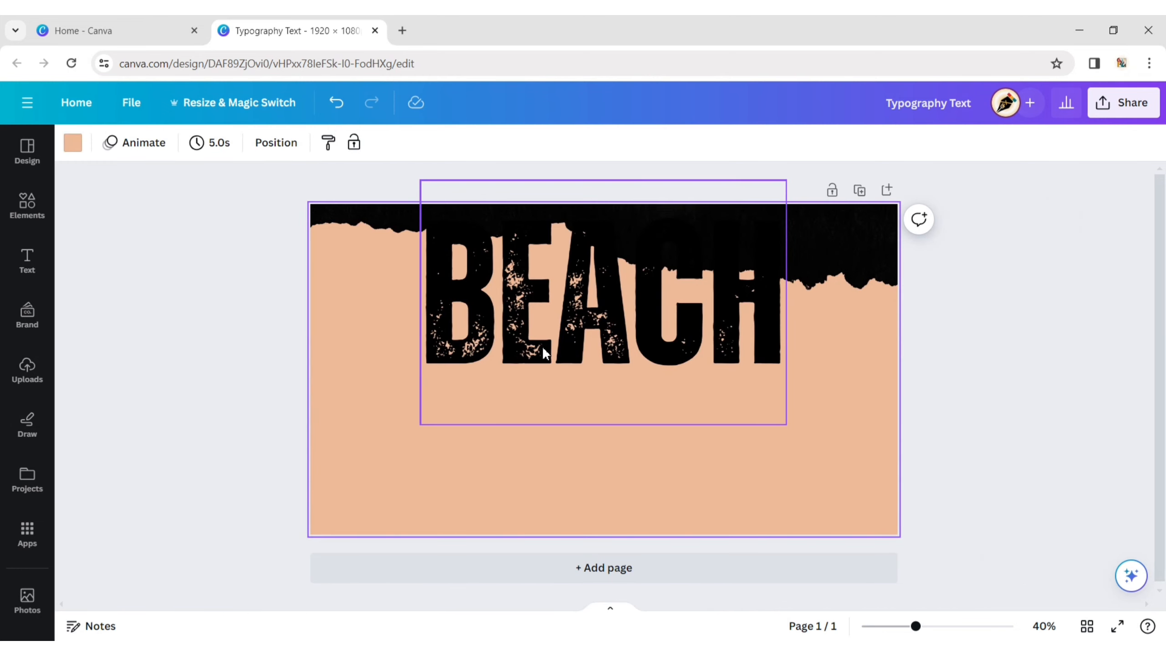
- Change the colour of the BEACH text to white
{"action": "left_click", "coordinate": [542, 346]}
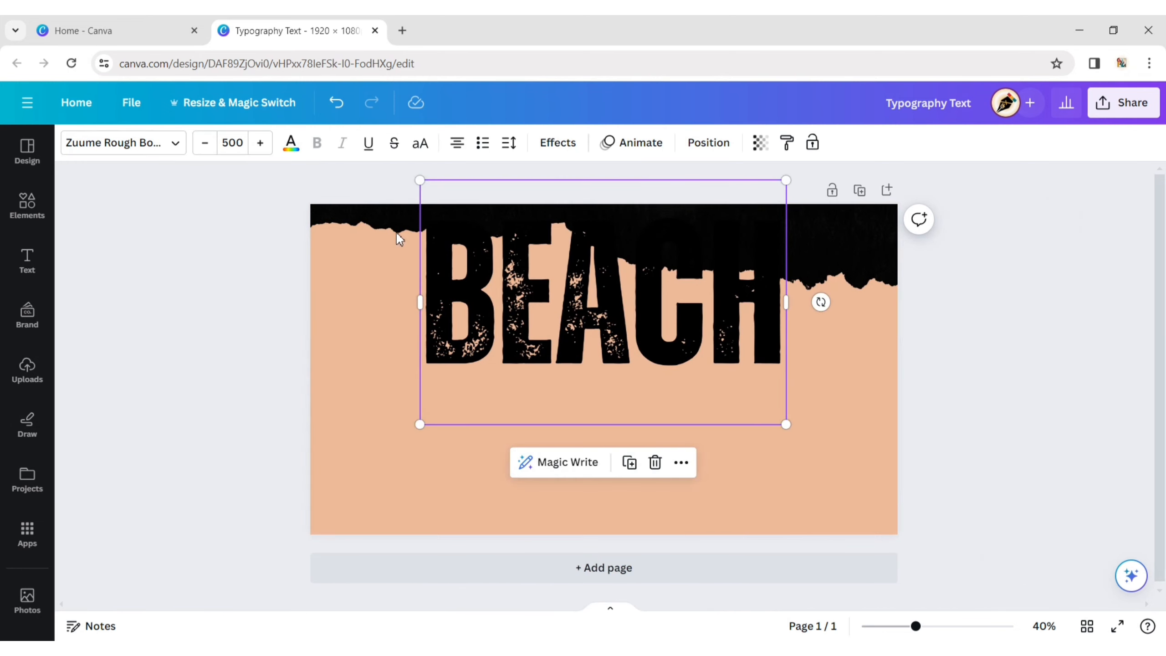
{"action": "left_click", "coordinate": [291, 143]}
{"action": "left_click", "coordinate": [291, 560]}
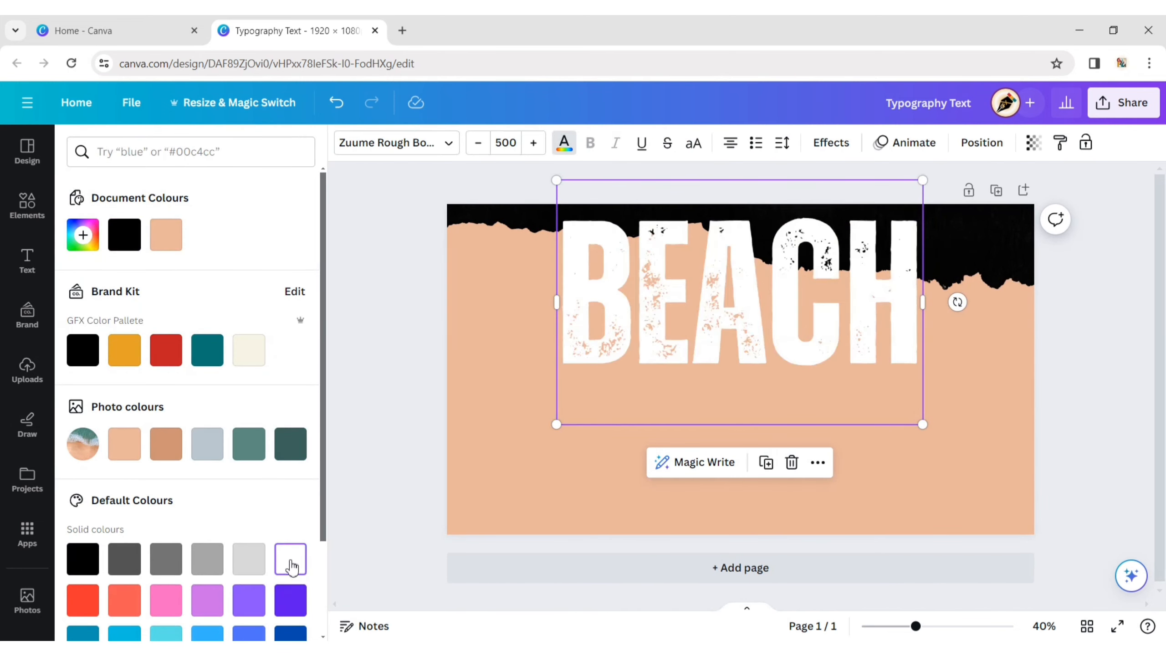
{"action": "key", "text": "Escape"}
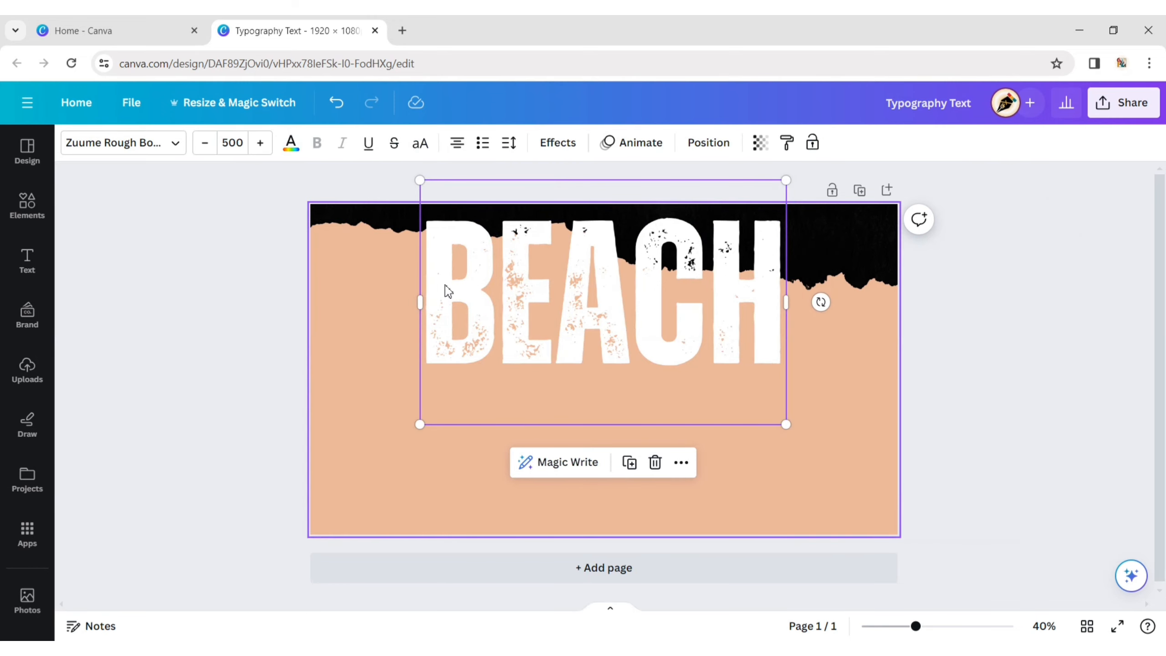
- Send the BEACH text to the back, behind the black ragged shape, and deselect it
{"action": "left_click", "coordinate": [702, 152]}
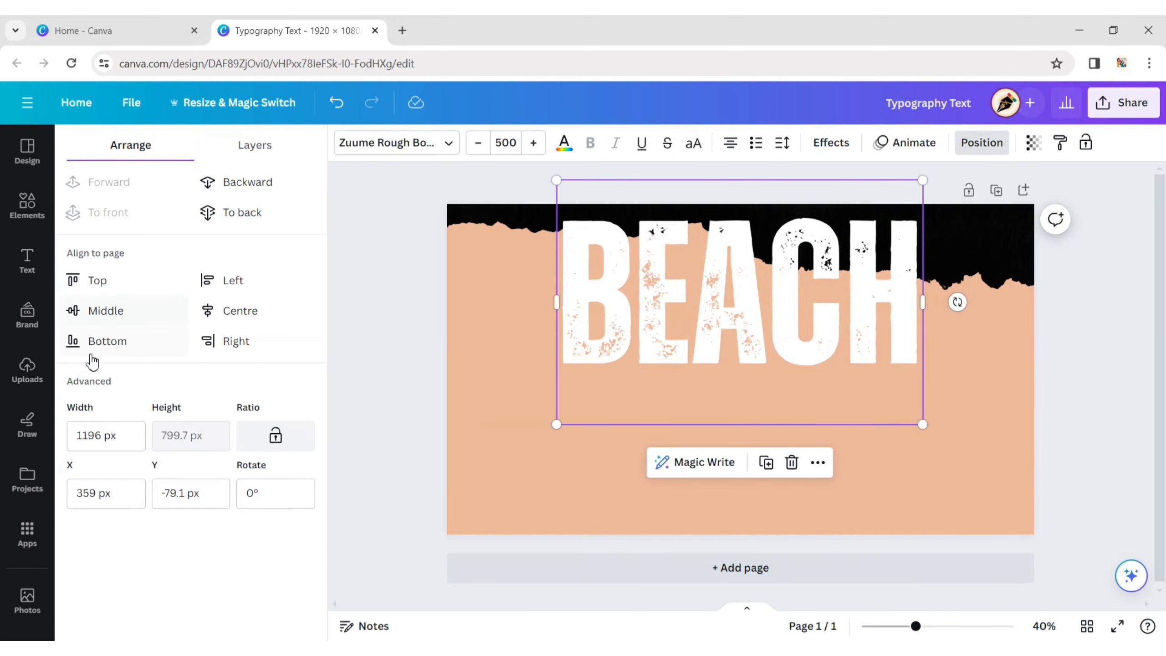
{"action": "left_click", "coordinate": [227, 214]}
{"action": "key", "text": "Escape"}
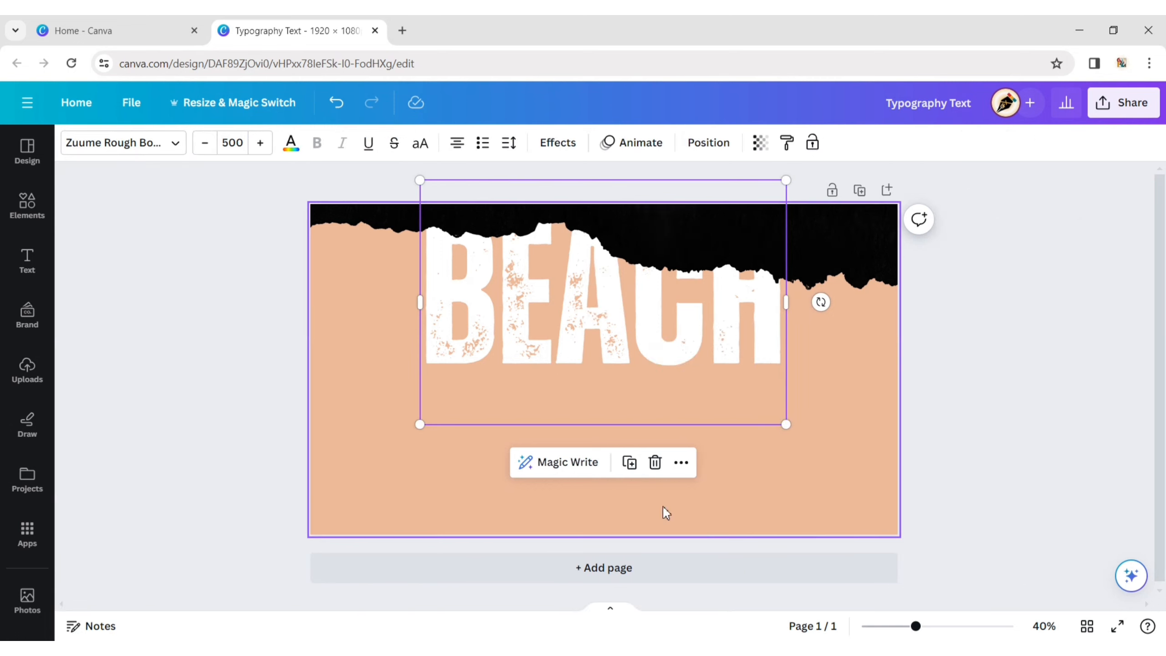
{"action": "left_click", "coordinate": [820, 508]}
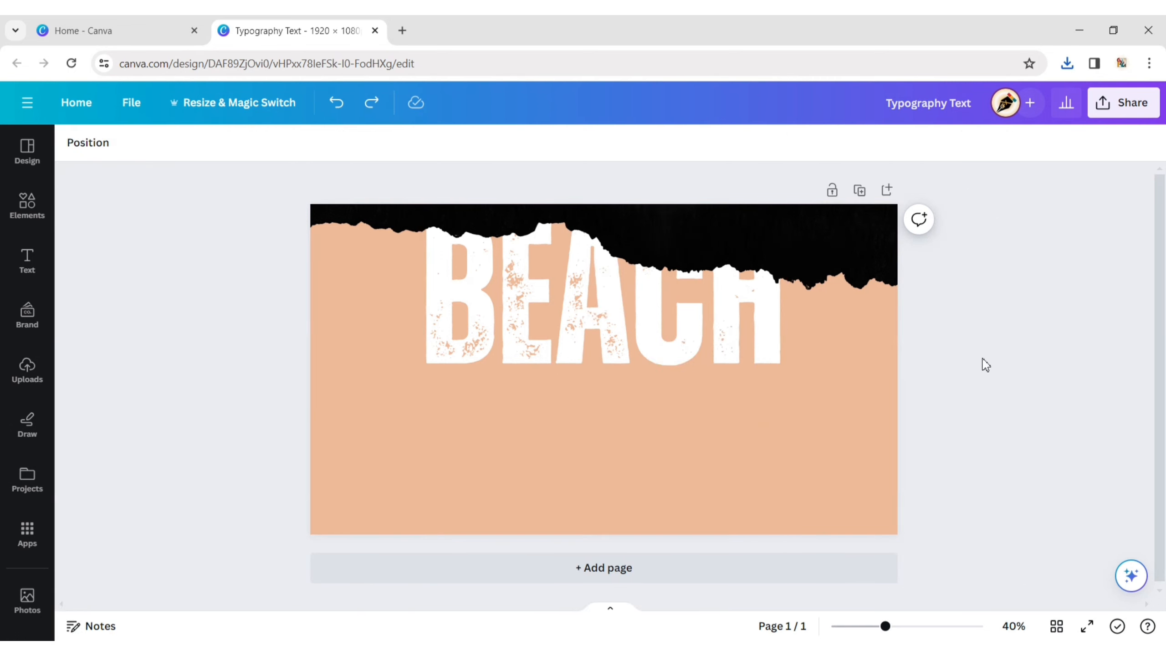
{"action": "left_click", "coordinate": [846, 407]}
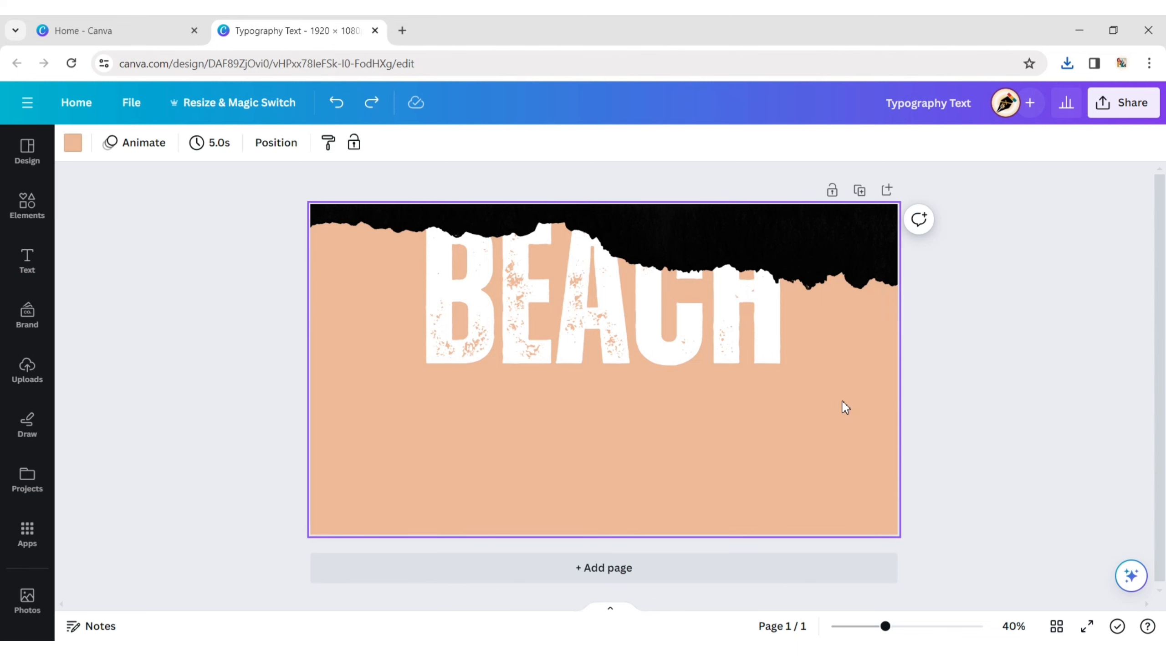
- Change the page background to the near-black #030303 sampled from the ragged shape, and deselect the page
{"action": "left_click", "coordinate": [70, 143]}
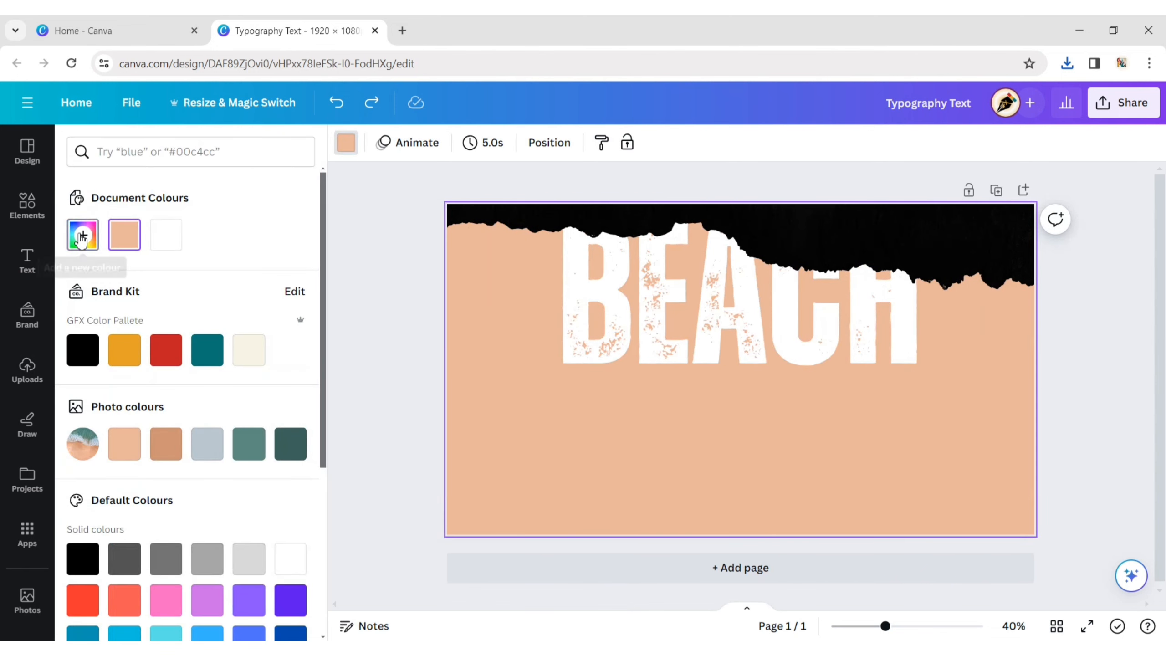
{"action": "left_click", "coordinate": [82, 235]}
{"action": "left_click", "coordinate": [276, 426]}
{"action": "left_click", "coordinate": [945, 253]}
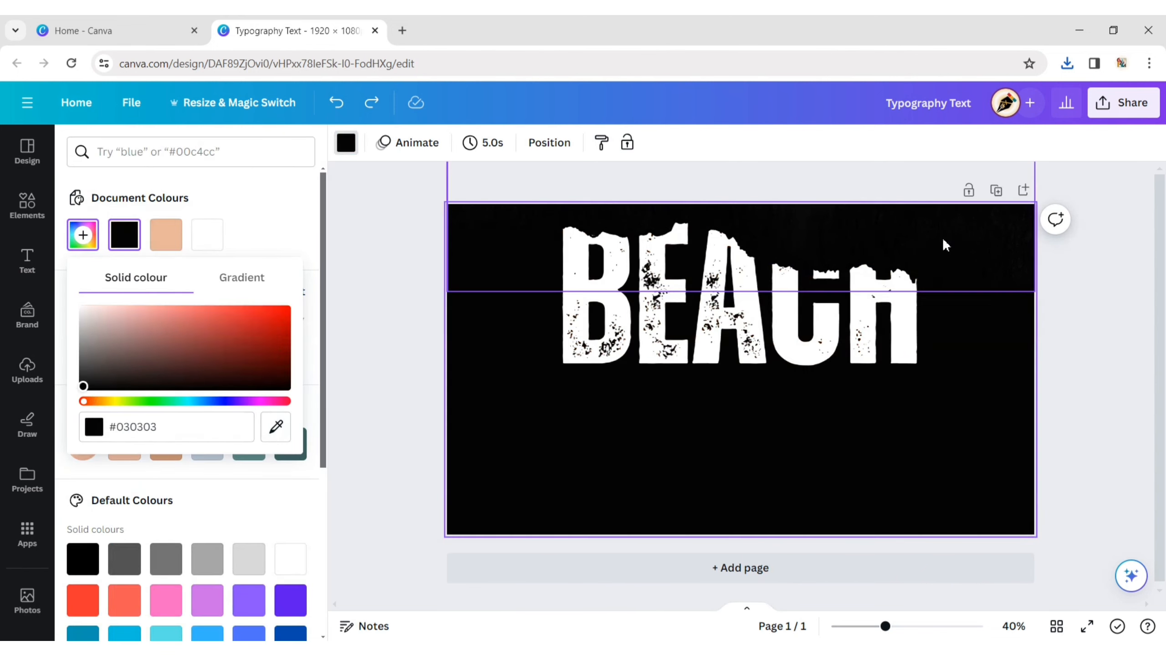
{"action": "left_click", "coordinate": [376, 409]}
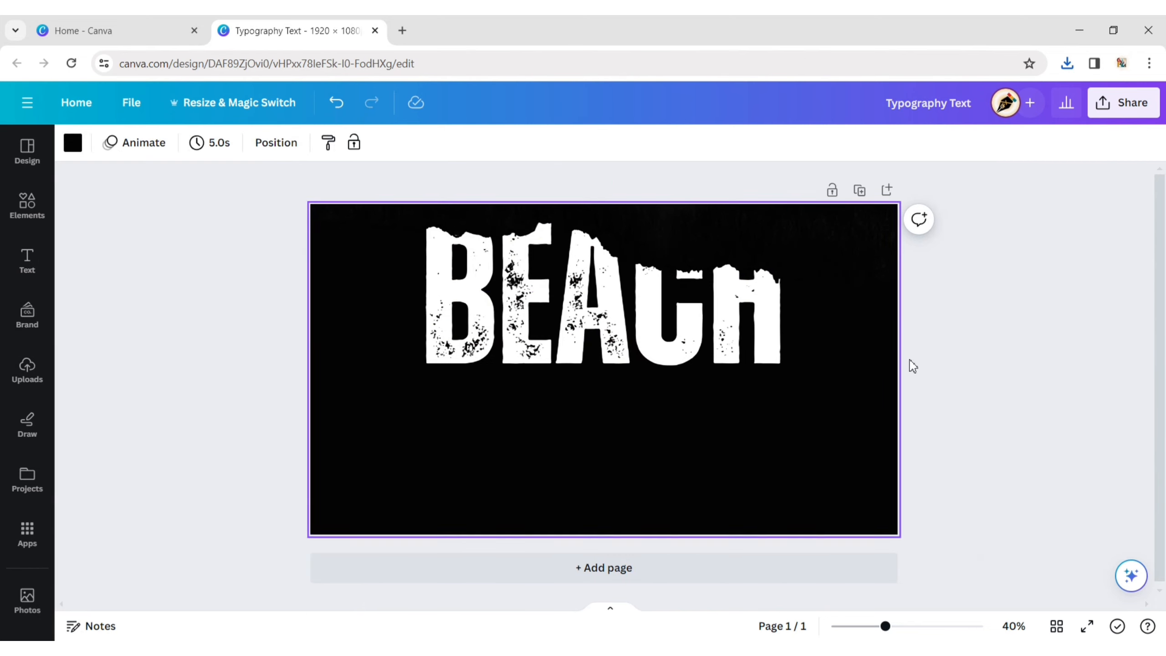
- Download the design as a PNG at 1,920 × 1,080 px
{"action": "left_click", "coordinate": [1103, 112]}
{"action": "left_click", "coordinate": [989, 485]}
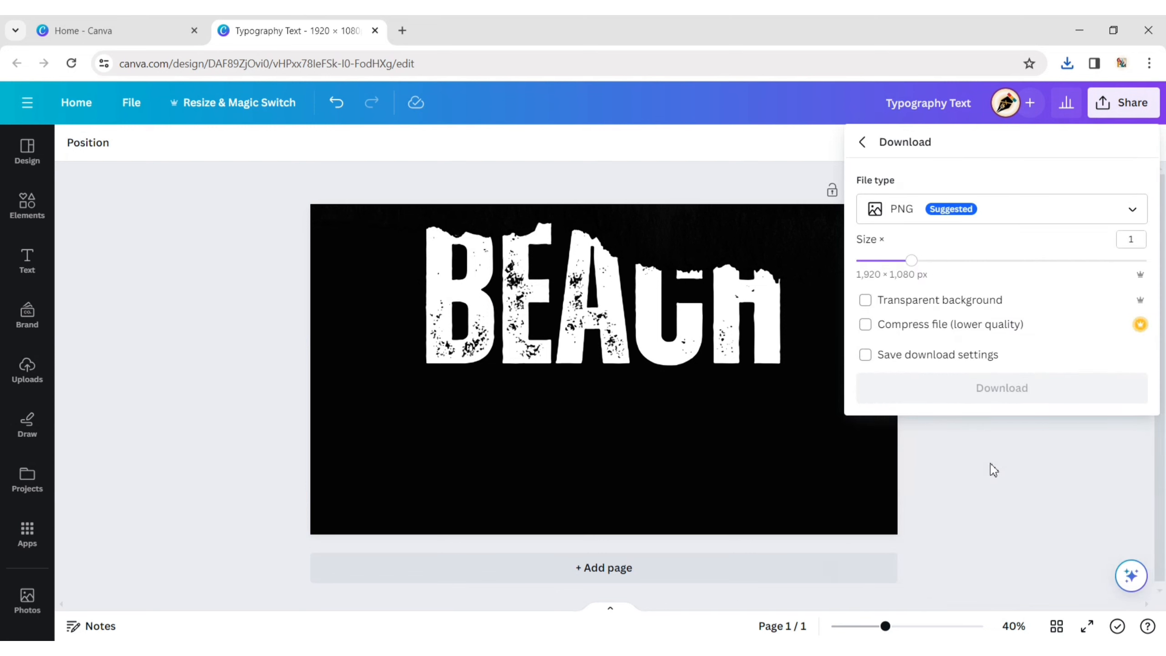
{"action": "left_click", "coordinate": [973, 389]}
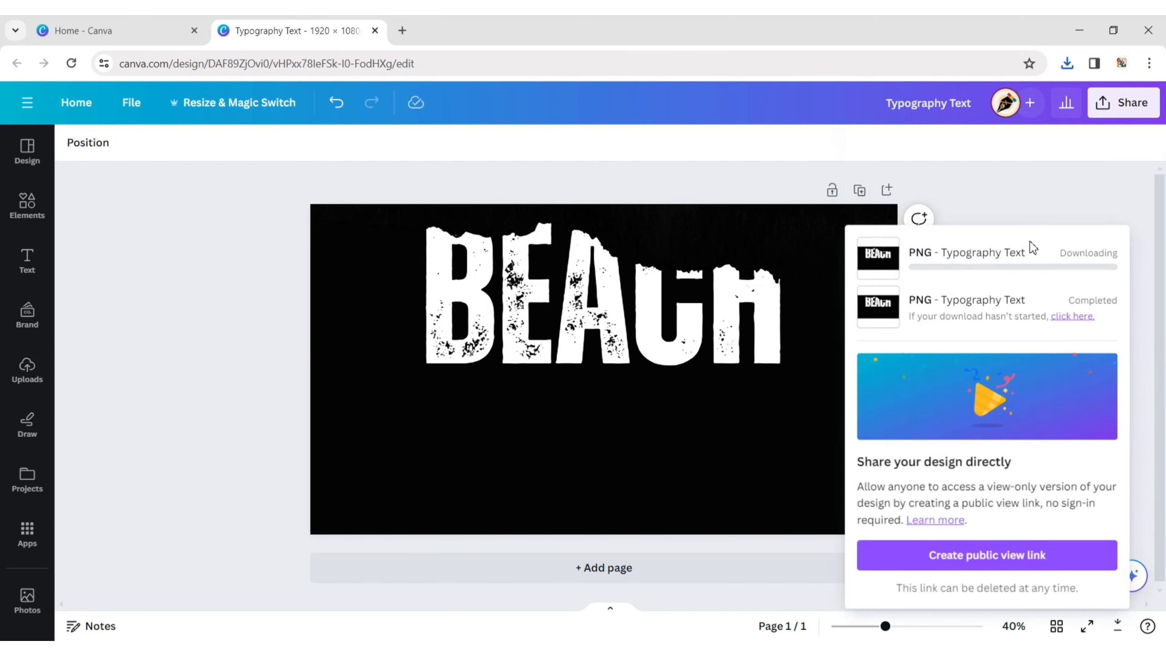
{"action": "left_click", "coordinate": [1021, 193]}
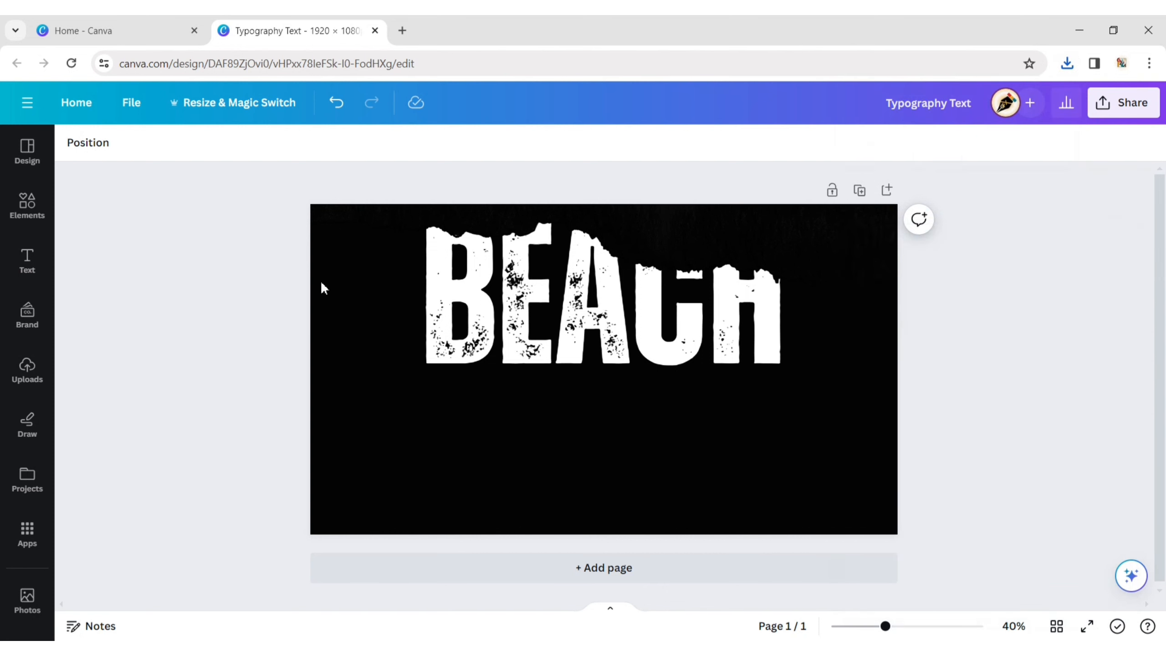
- Upload the image file Typography Text (1) from the Downloads folder
{"action": "left_click", "coordinate": [28, 371]}
{"action": "left_click", "coordinate": [189, 180]}
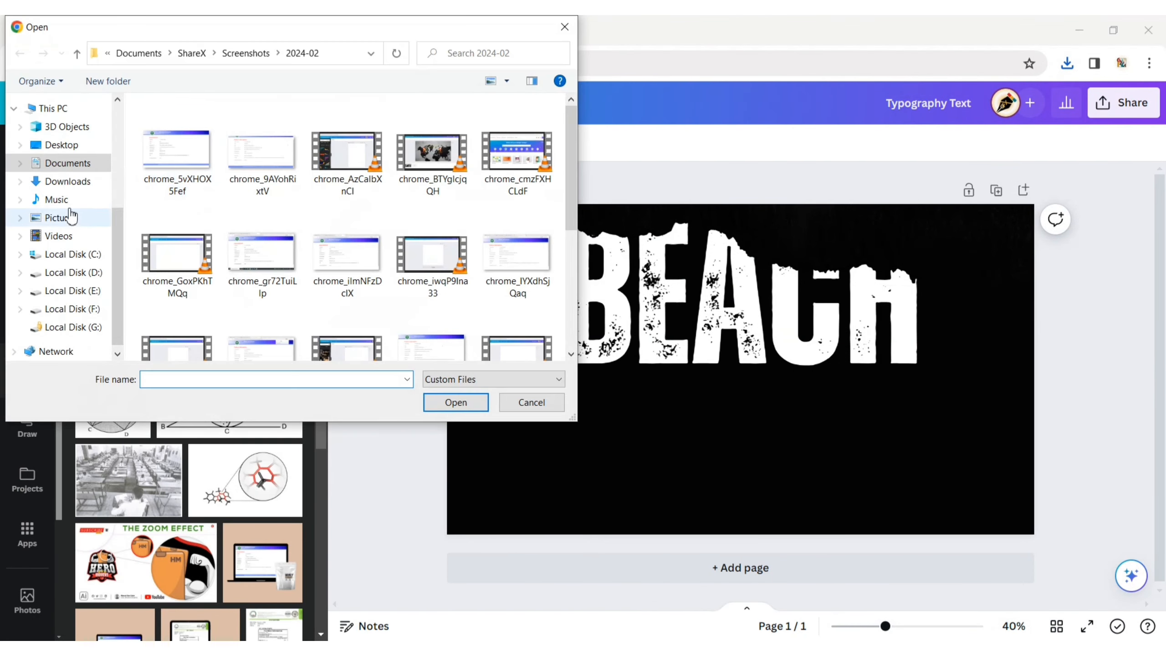
{"action": "left_click", "coordinate": [67, 183]}
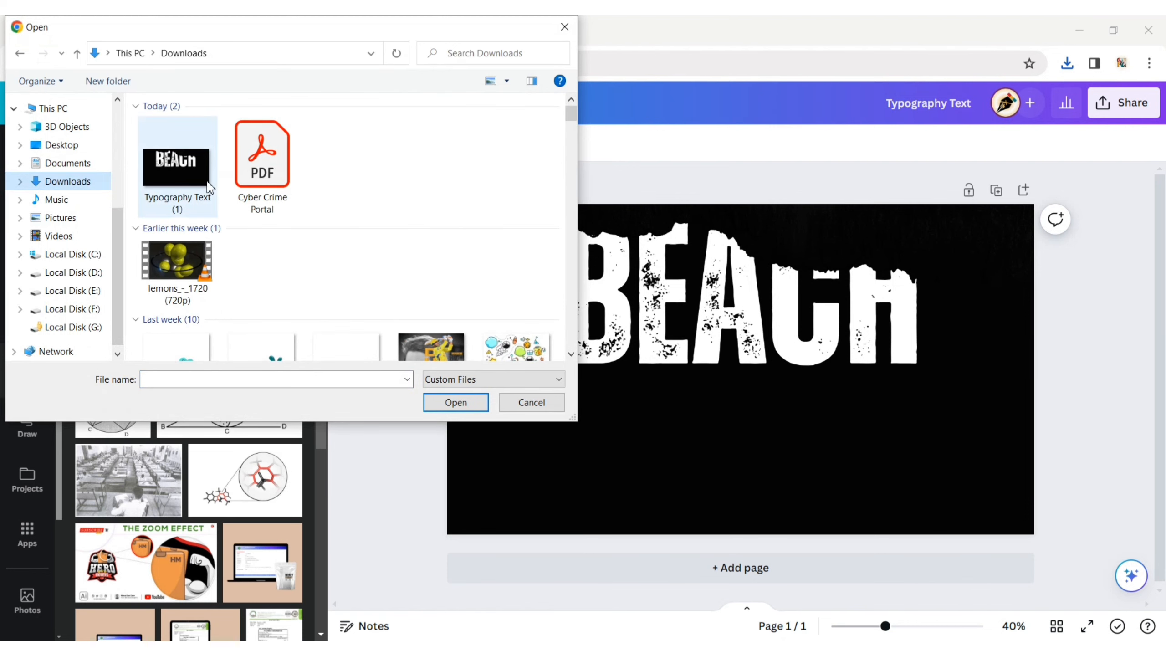
{"action": "left_click", "coordinate": [179, 193]}
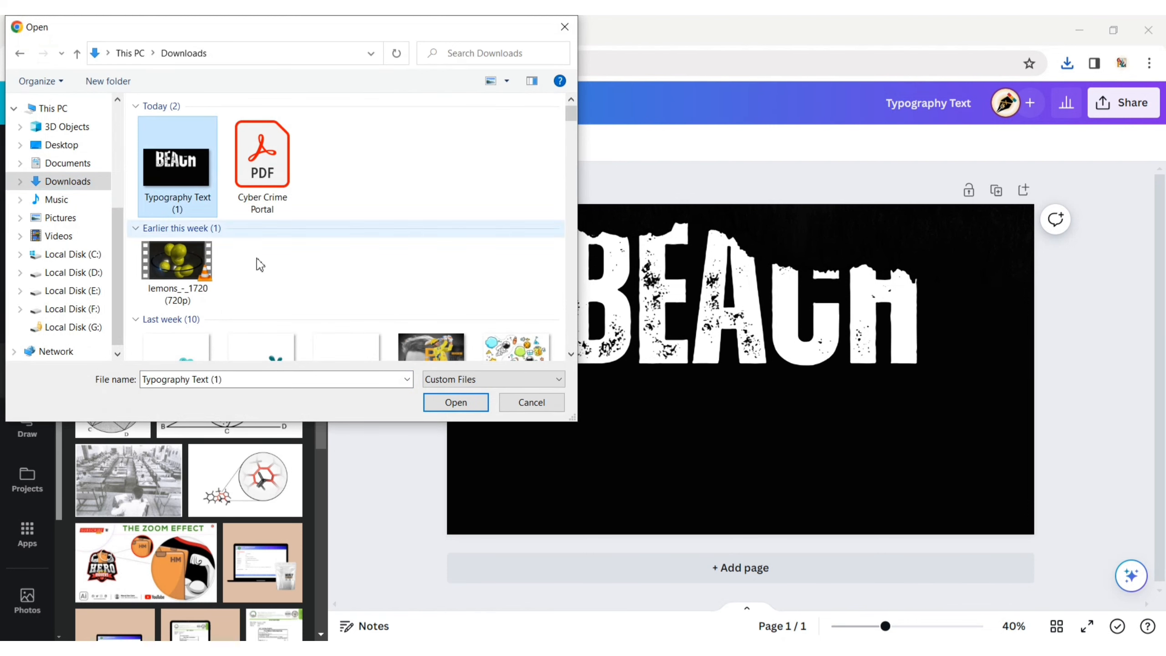
{"action": "left_click", "coordinate": [456, 403]}
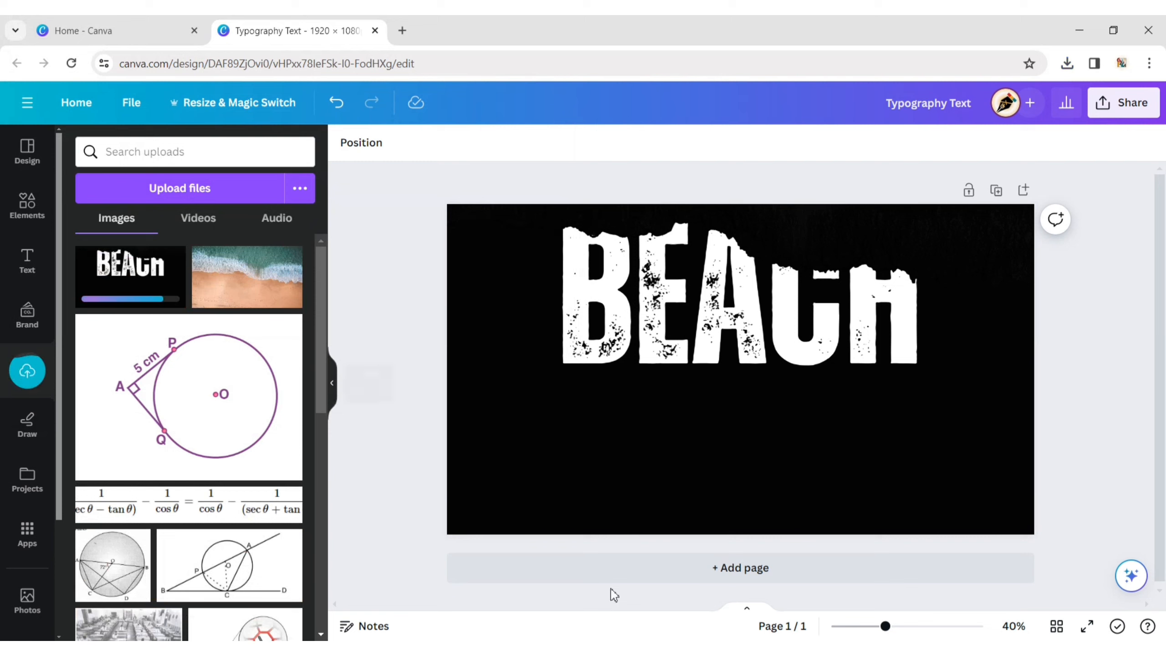
{"action": "left_click", "coordinate": [333, 383]}
- Add a second page and set the uploaded beach wave photo as its background
{"action": "left_click", "coordinate": [540, 580]}
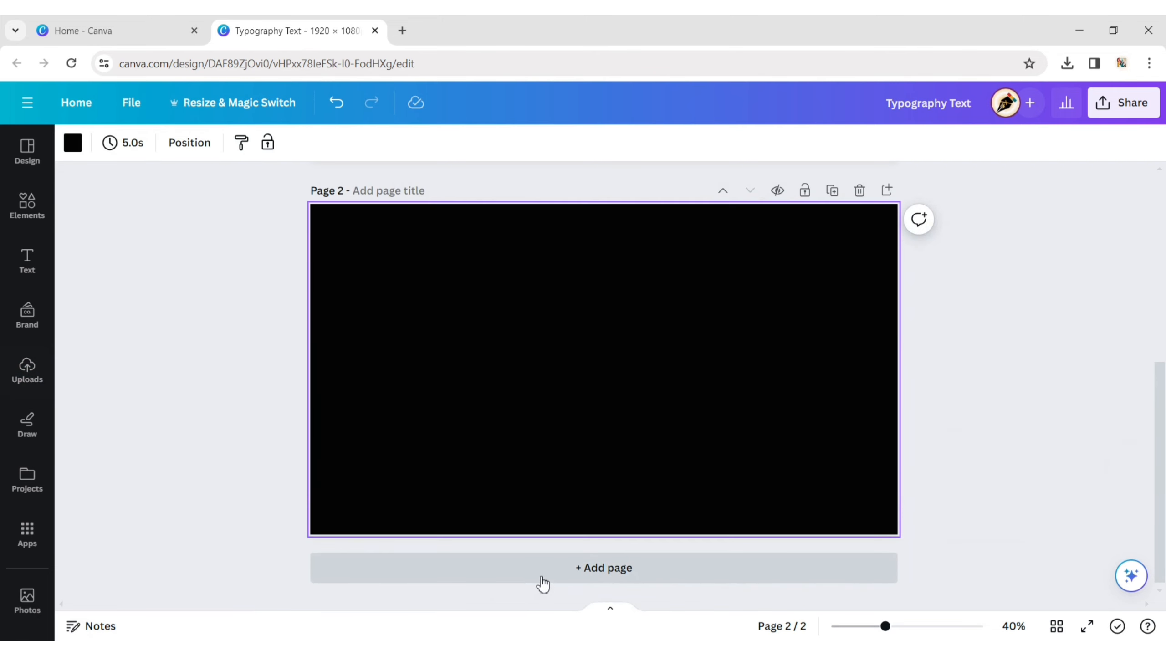
{"action": "left_click", "coordinate": [27, 370]}
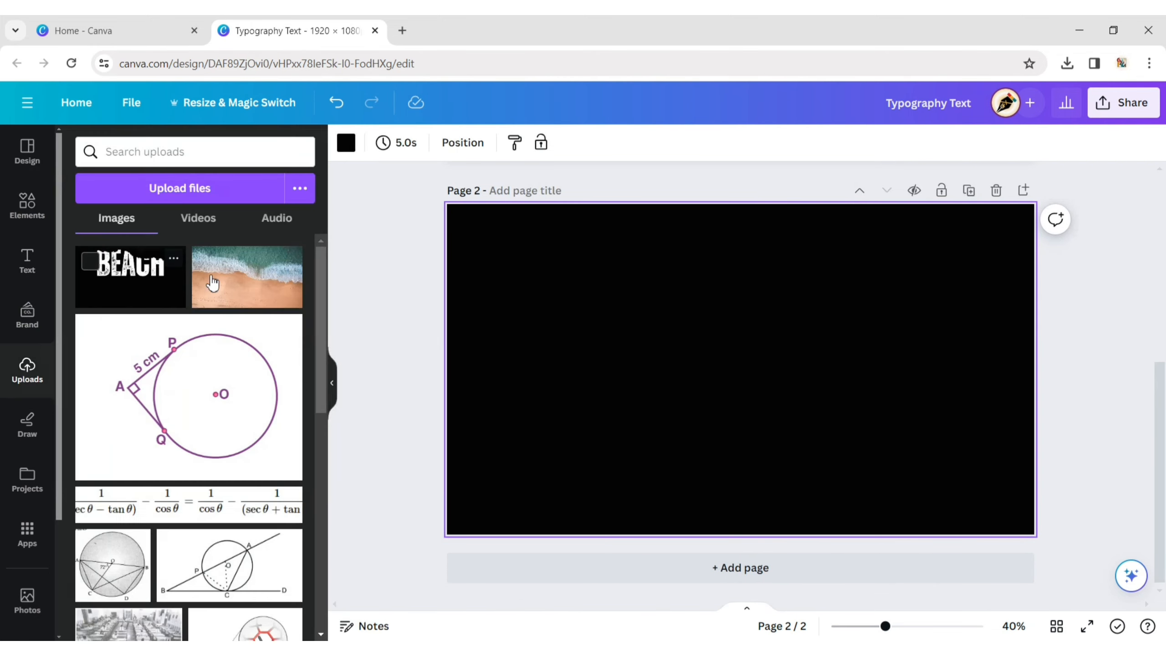
{"action": "left_click", "coordinate": [211, 278]}
{"action": "left_click", "coordinate": [332, 384]}
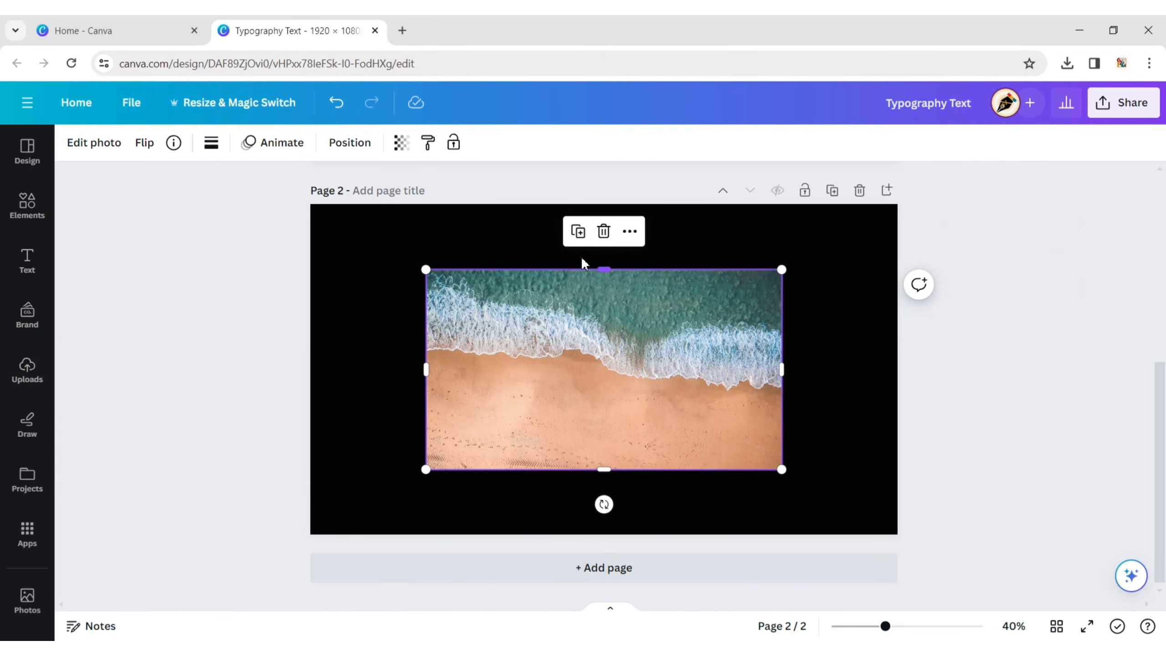
{"action": "left_click", "coordinate": [630, 231]}
{"action": "left_click", "coordinate": [666, 566]}
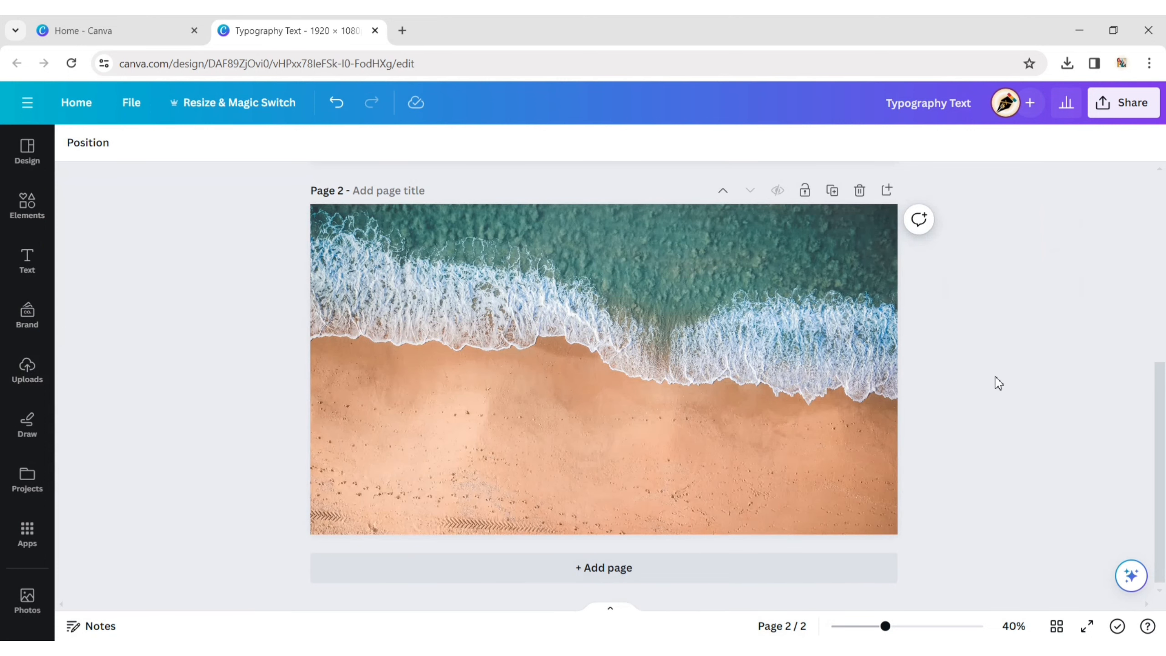
- Place the uploaded black-and-white BEACH image on page 2 and remove its background with BG Remover
{"action": "left_click", "coordinate": [26, 370]}
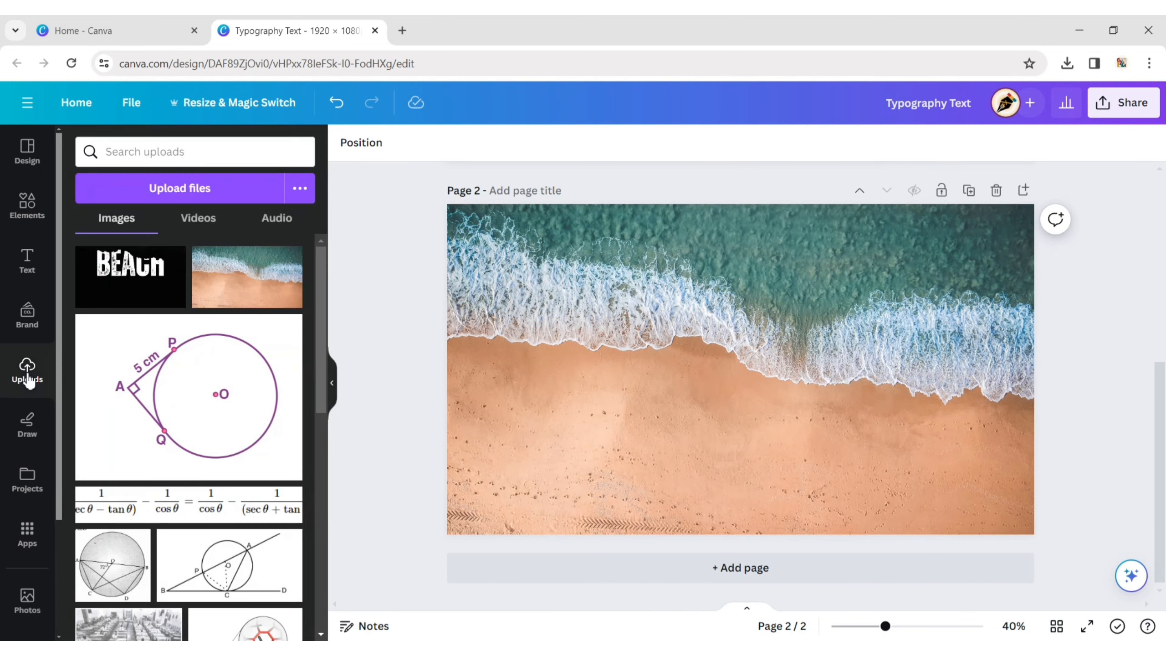
{"action": "left_click", "coordinate": [112, 290]}
{"action": "left_click", "coordinate": [332, 388]}
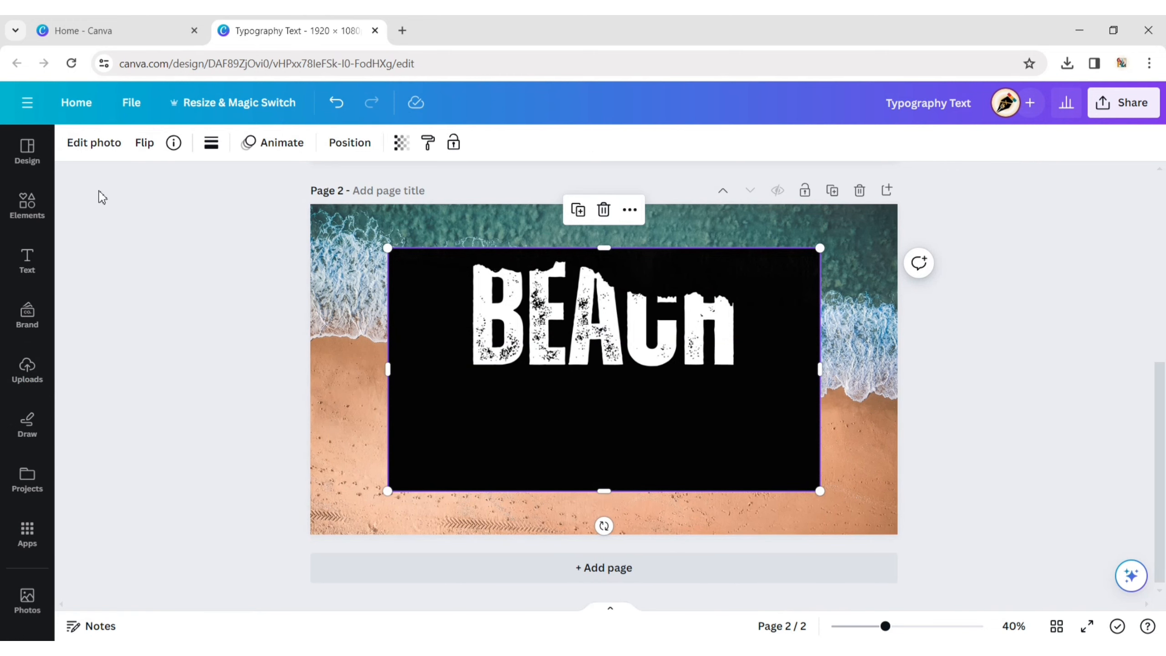
{"action": "left_click", "coordinate": [96, 144]}
{"action": "left_click", "coordinate": [109, 269]}
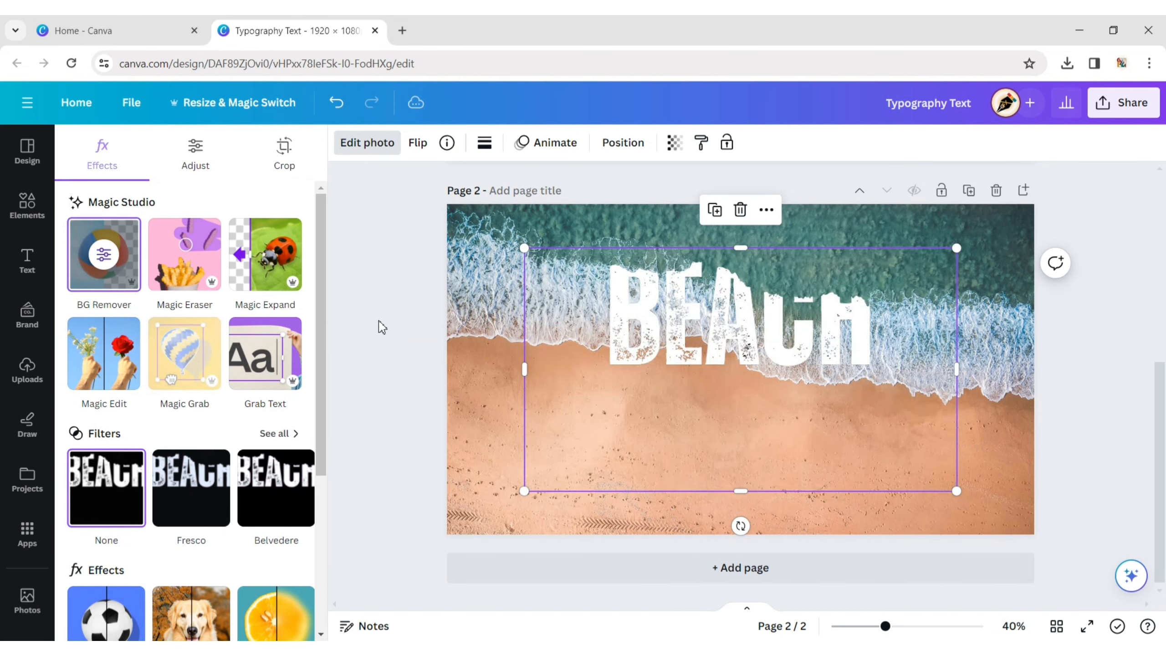
{"action": "left_click", "coordinate": [382, 327]}
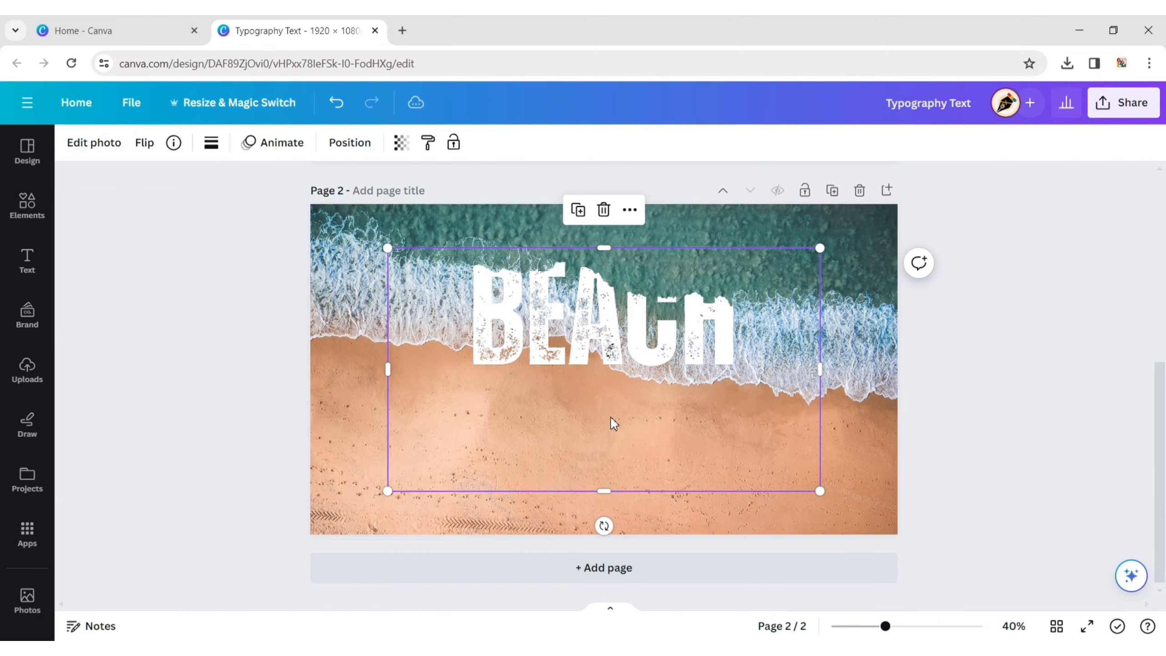
- Enlarge the BEACH cutout to the full page size and move it down so its ragged top follows the wave's edge
{"action": "left_click_drag", "start_coordinate": [613, 419], "coordinate": [527, 344]}
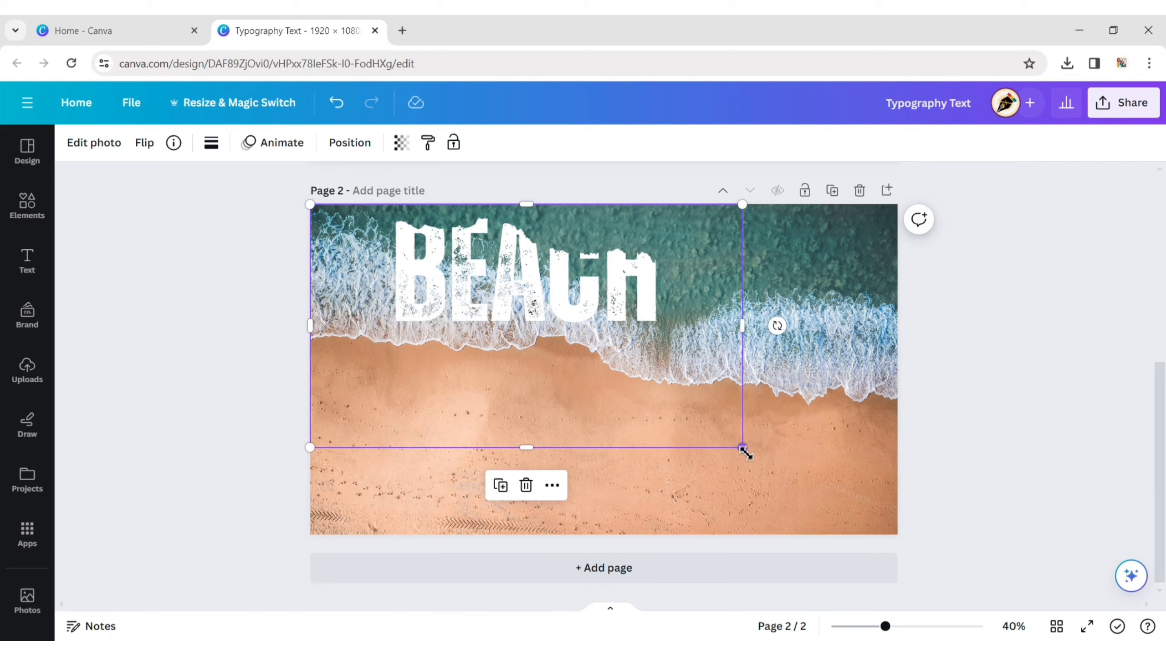
{"action": "left_click_drag", "start_coordinate": [743, 448], "coordinate": [884, 569]}
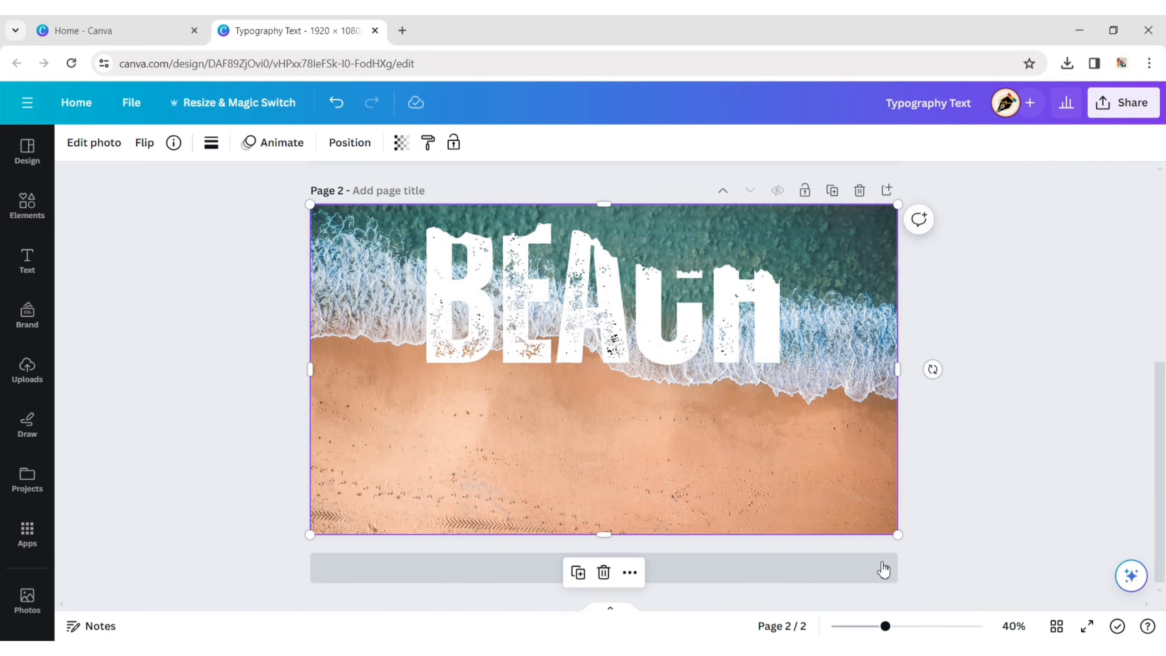
{"action": "left_click_drag", "start_coordinate": [582, 291], "coordinate": [583, 404]}
{"action": "left_click", "coordinate": [1074, 248]}
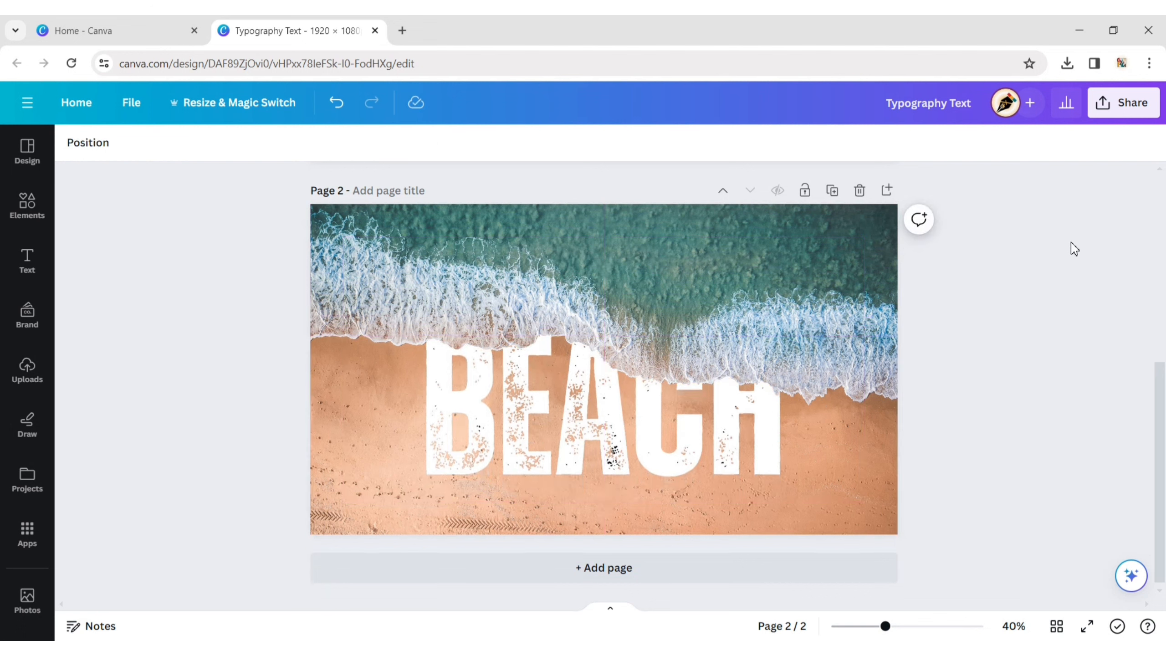